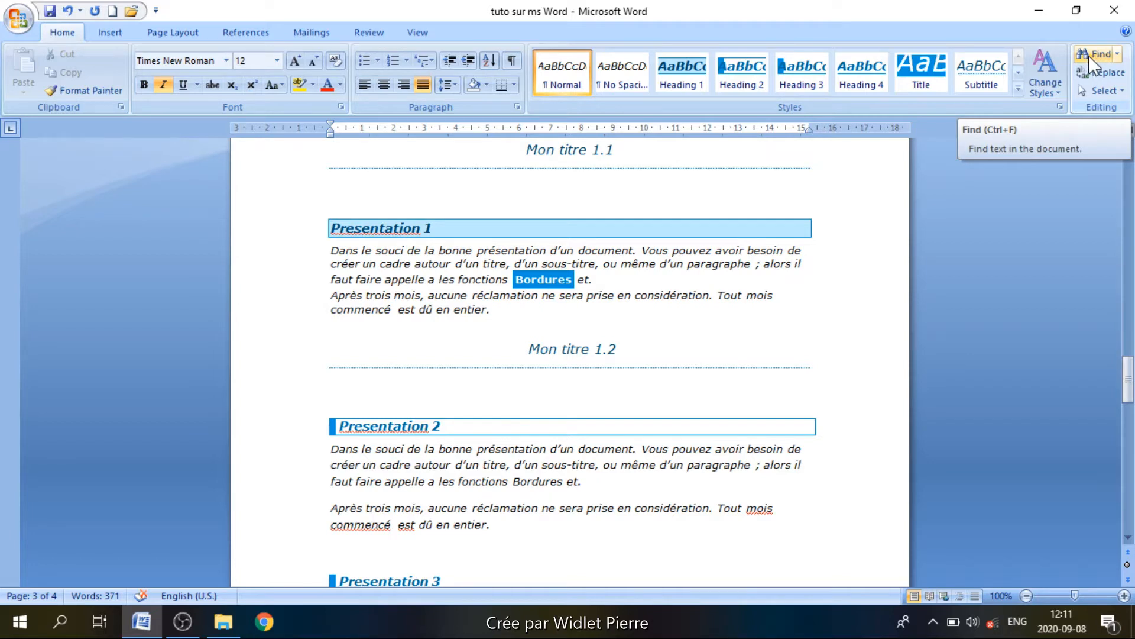
left_click(1101, 95)
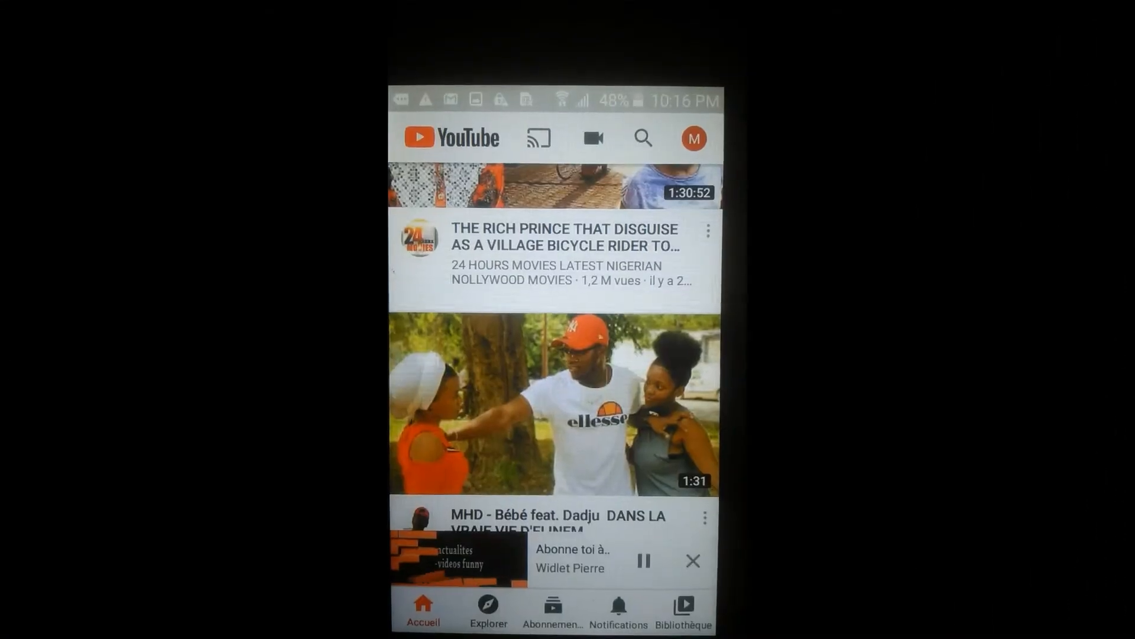
left_click(654, 133)
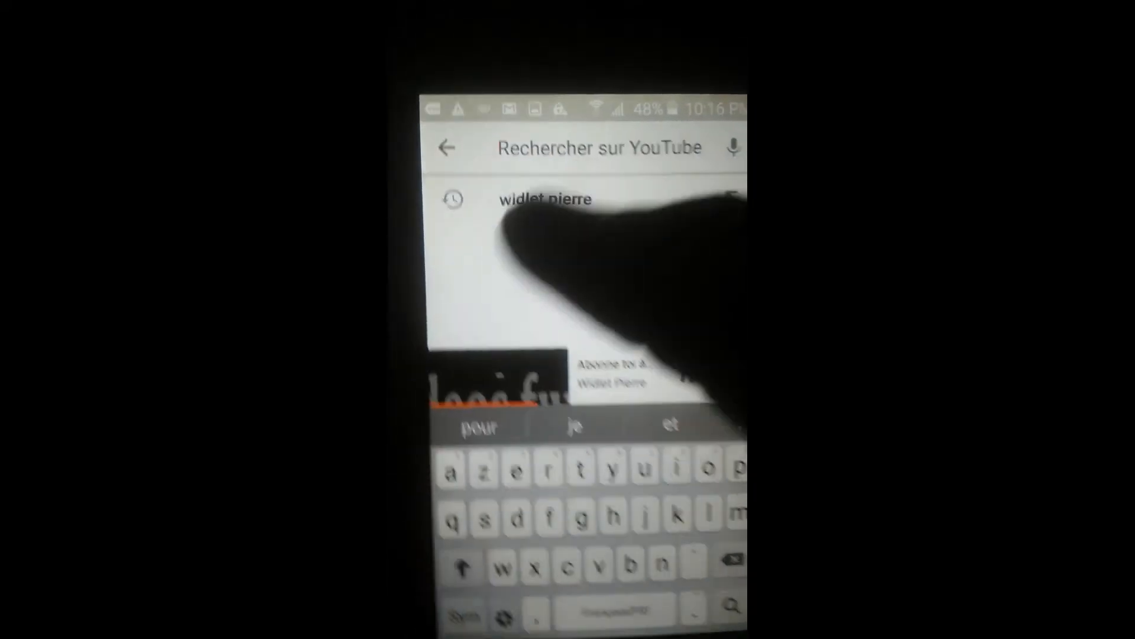
left_click(532, 211)
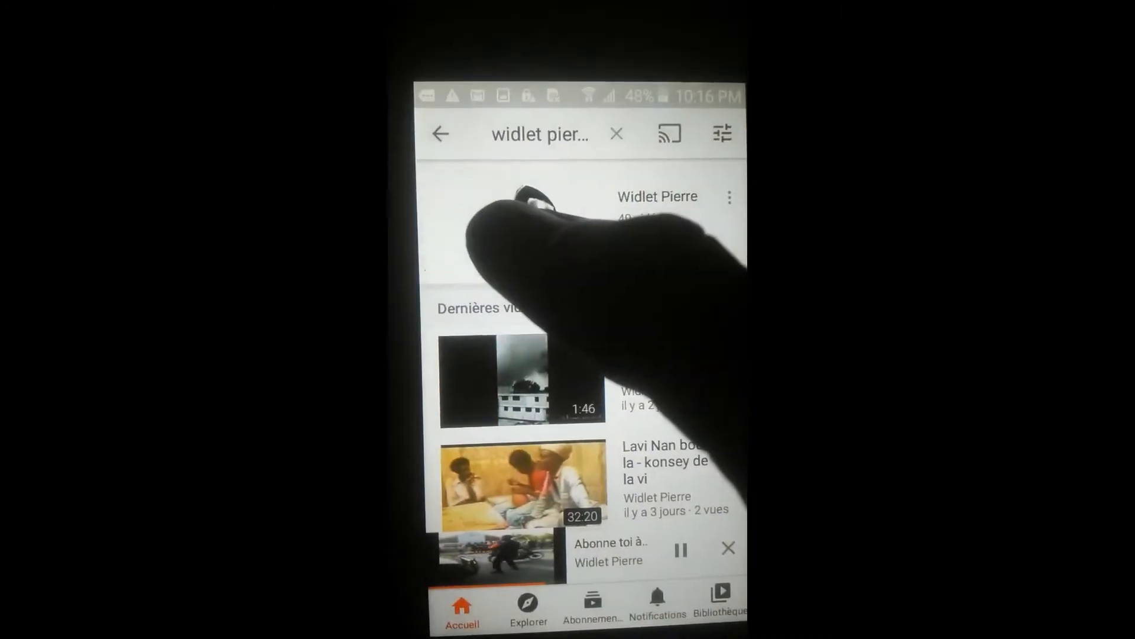
left_click(521, 204)
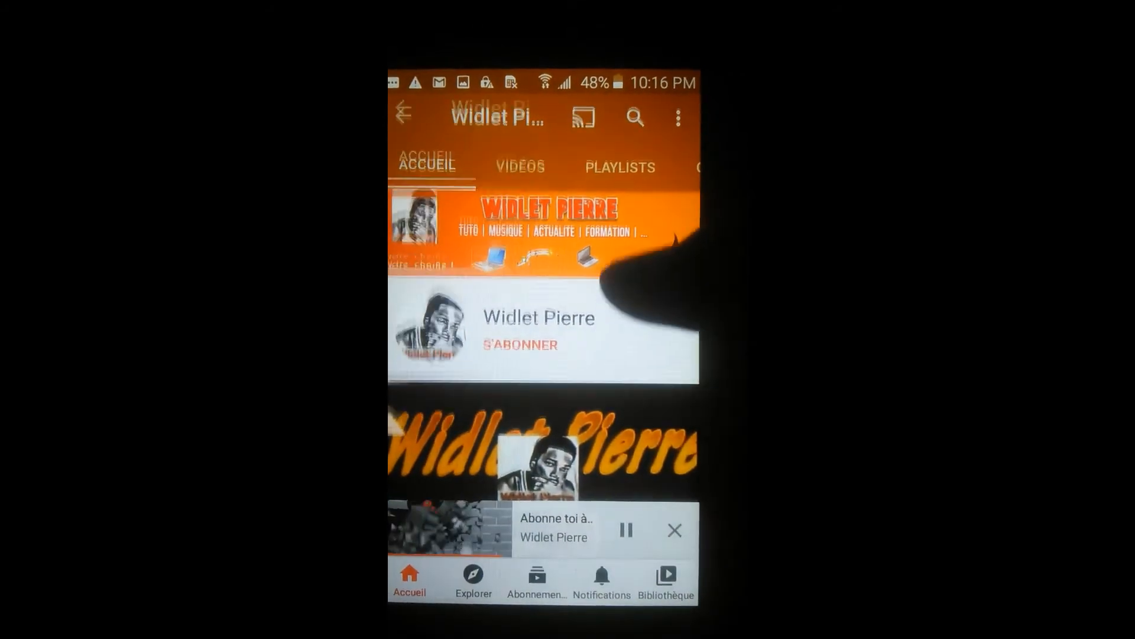
scroll(639, 296, "down", 5)
scroll(627, 266, "down", 2)
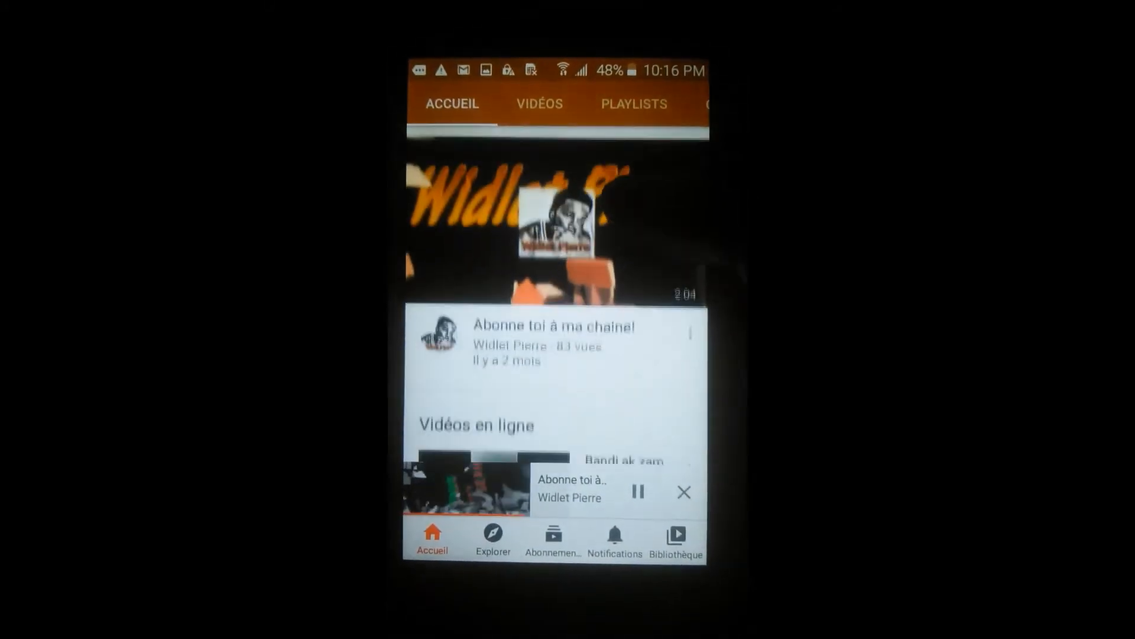
scroll(627, 237, "up", 1)
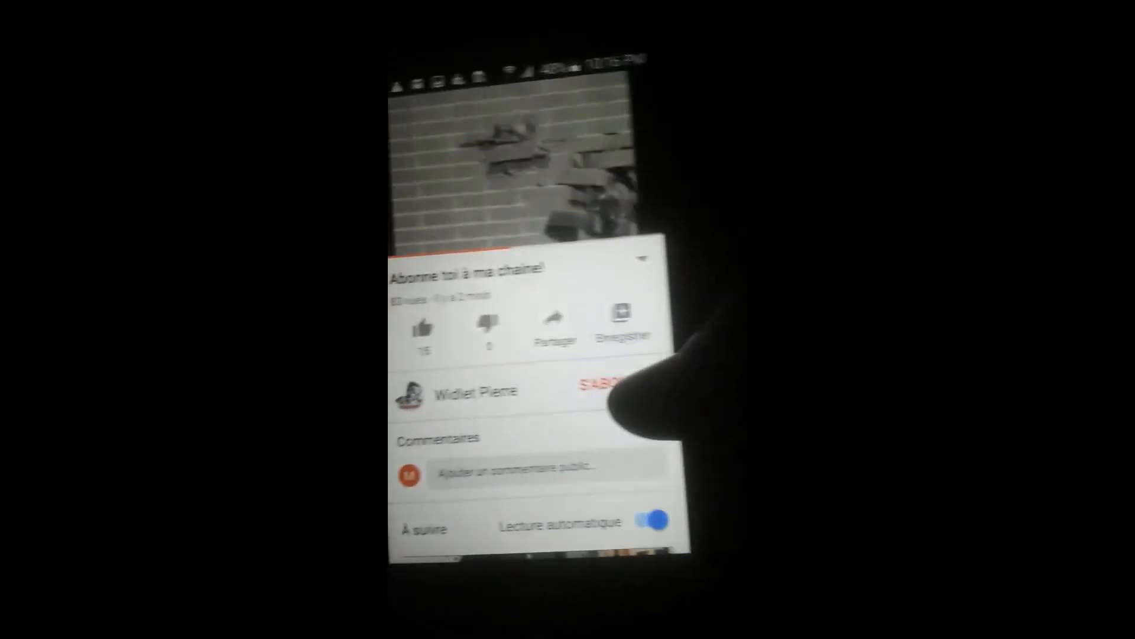
left_click(532, 368)
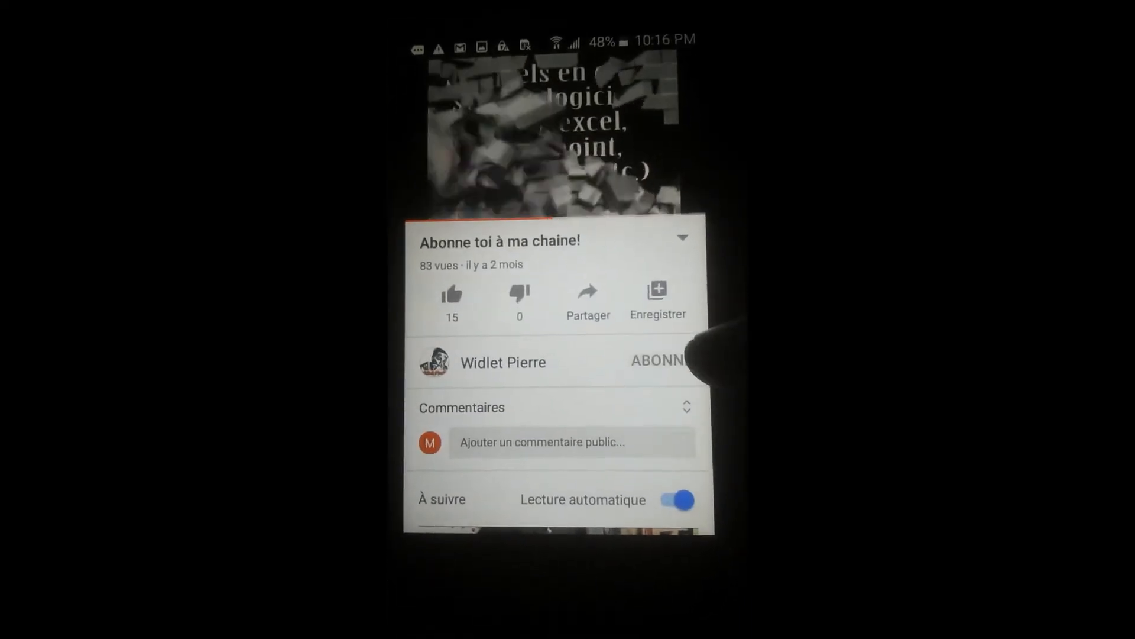
left_click(674, 366)
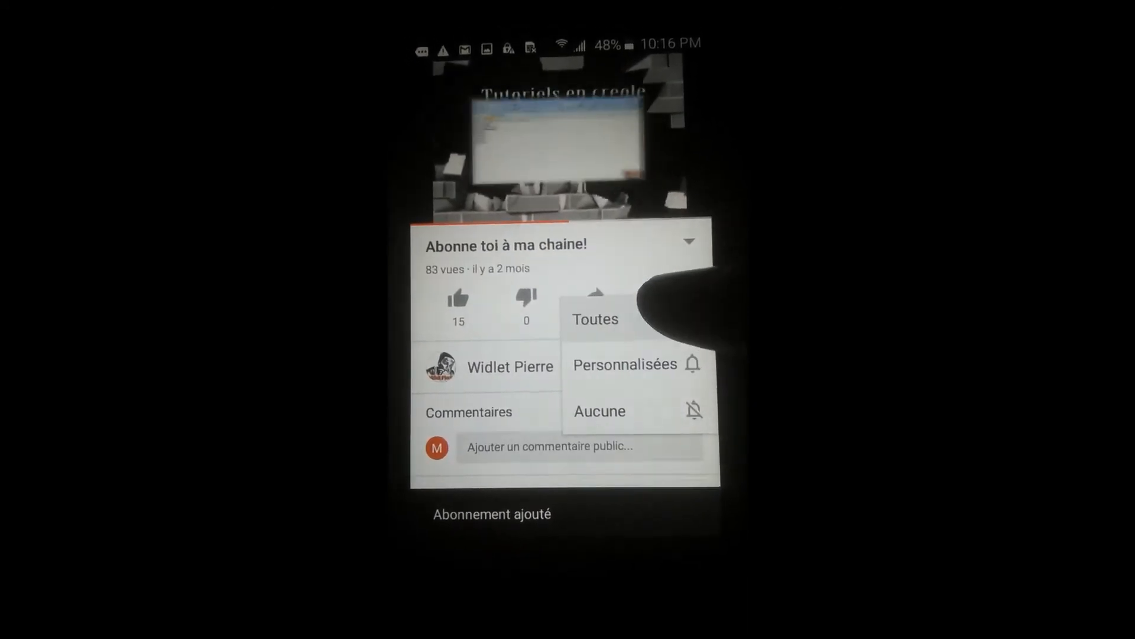
left_click(592, 313)
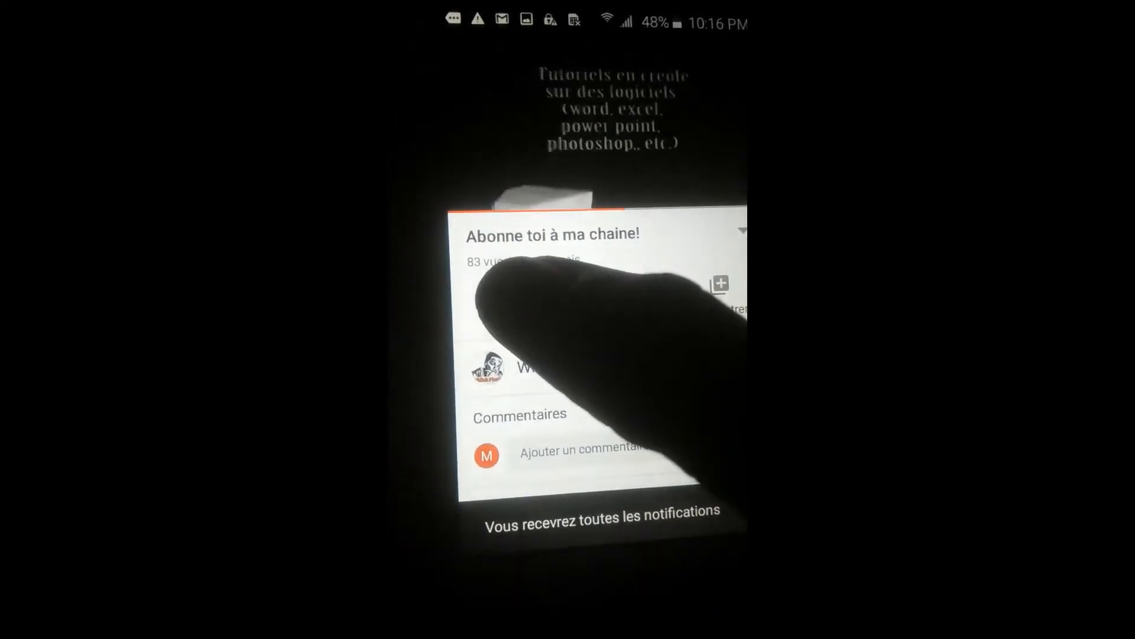
left_click(480, 287)
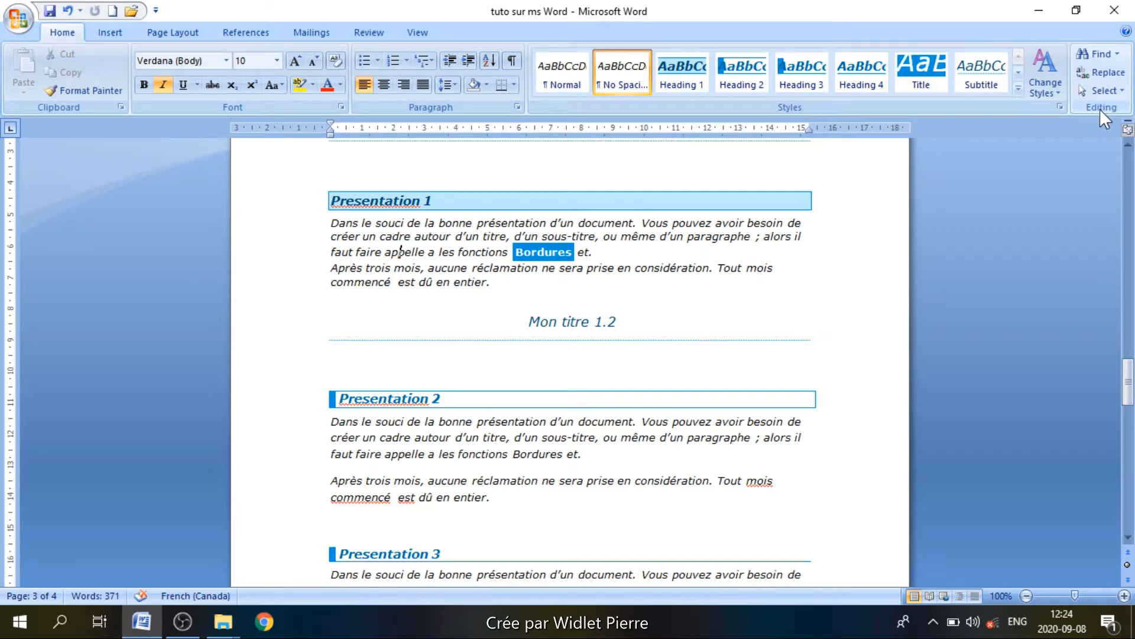
Open the Find and Replace dialog and view its Replace and Go To options before returning to Find.
left_click(1087, 52)
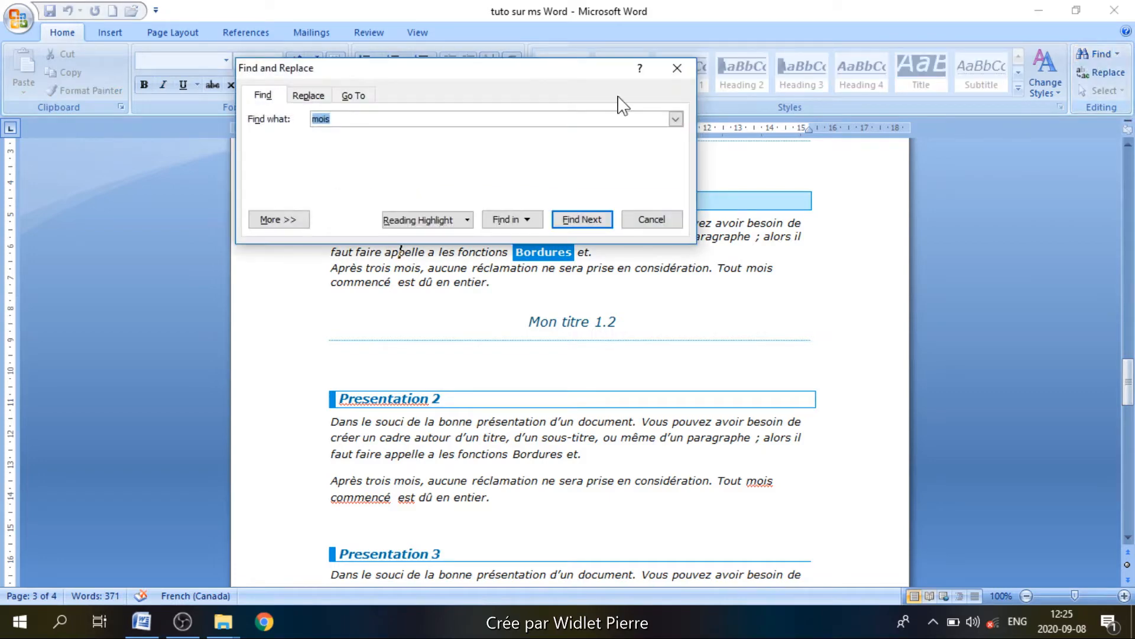
left_click_drag(521, 65, 581, 14)
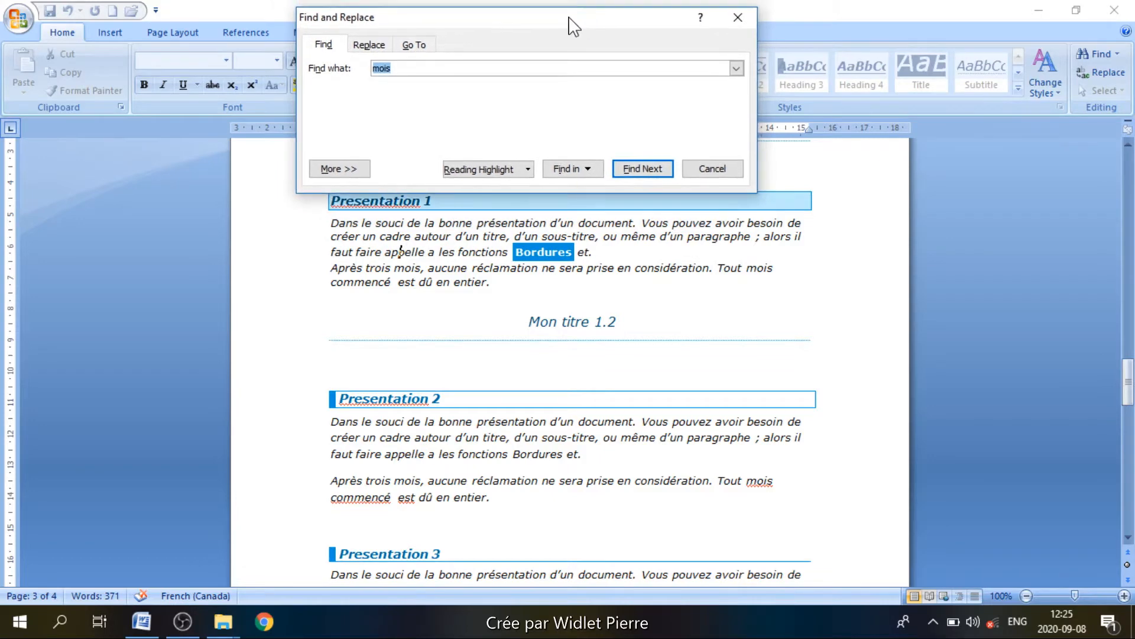
left_click(366, 47)
left_click(410, 47)
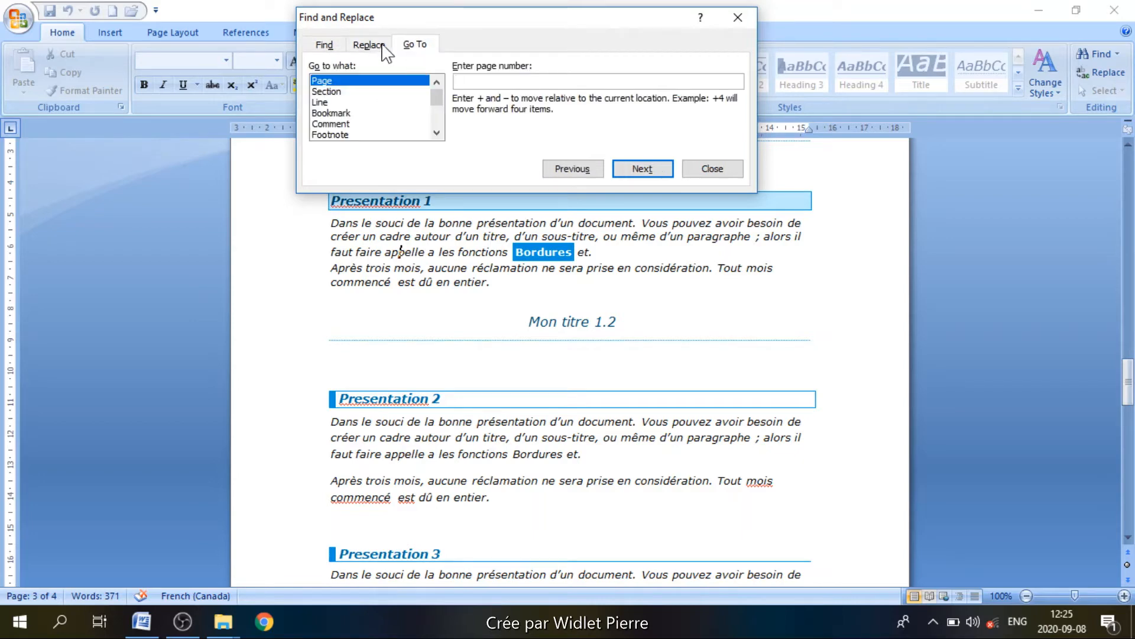
left_click(325, 48)
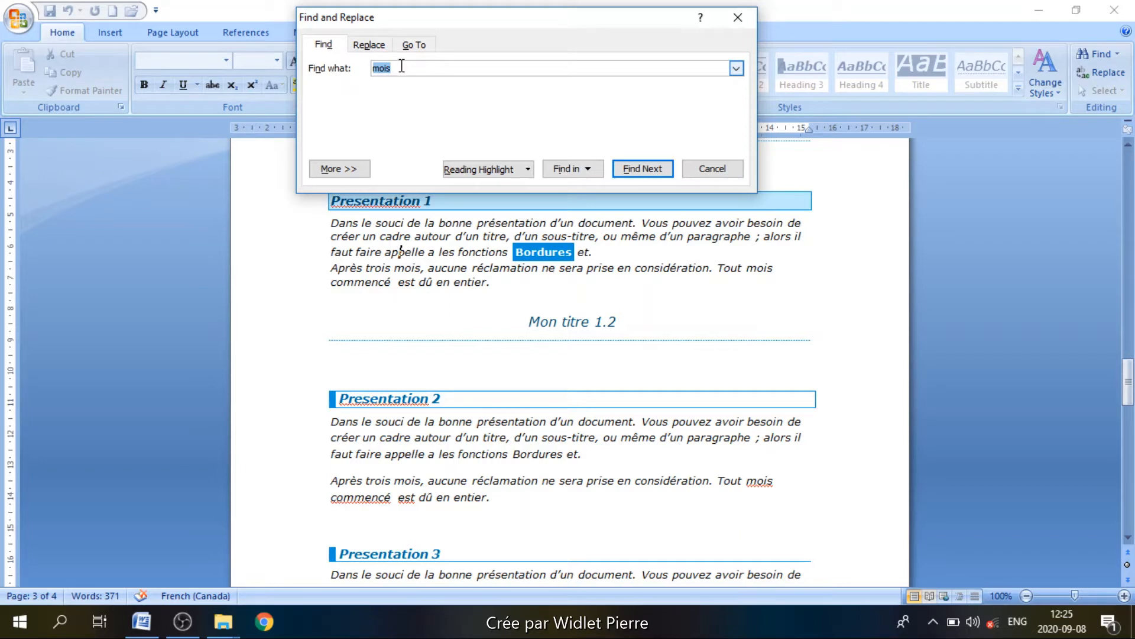
Enter "mois" as the search term and apply the reading highlight to all its occurrences.
key("BackSpace")
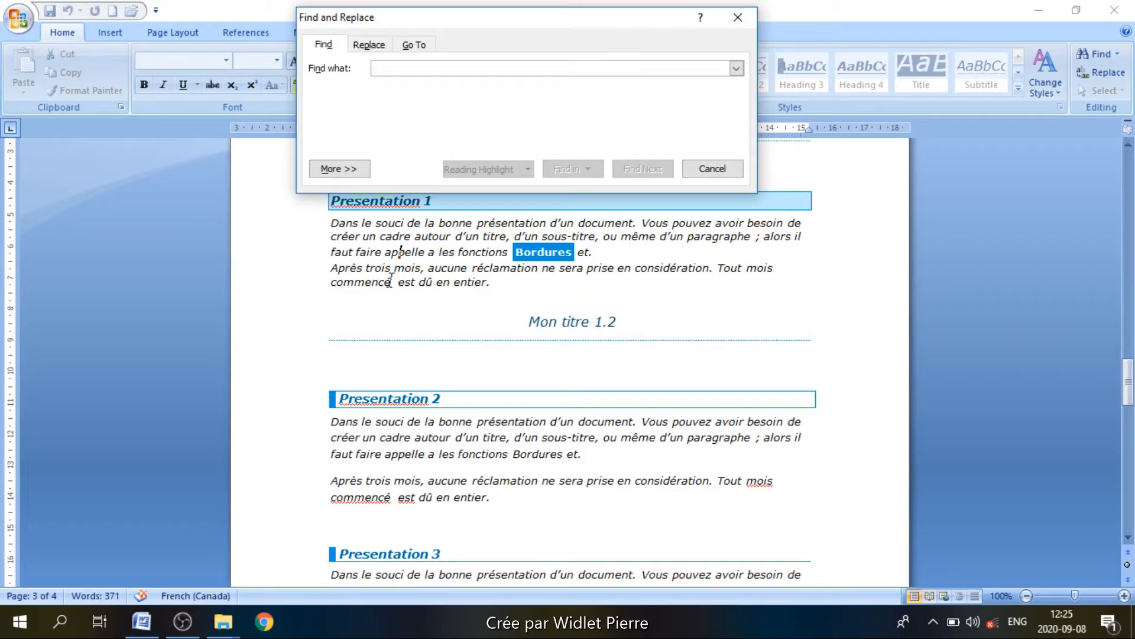
double_click(404, 269)
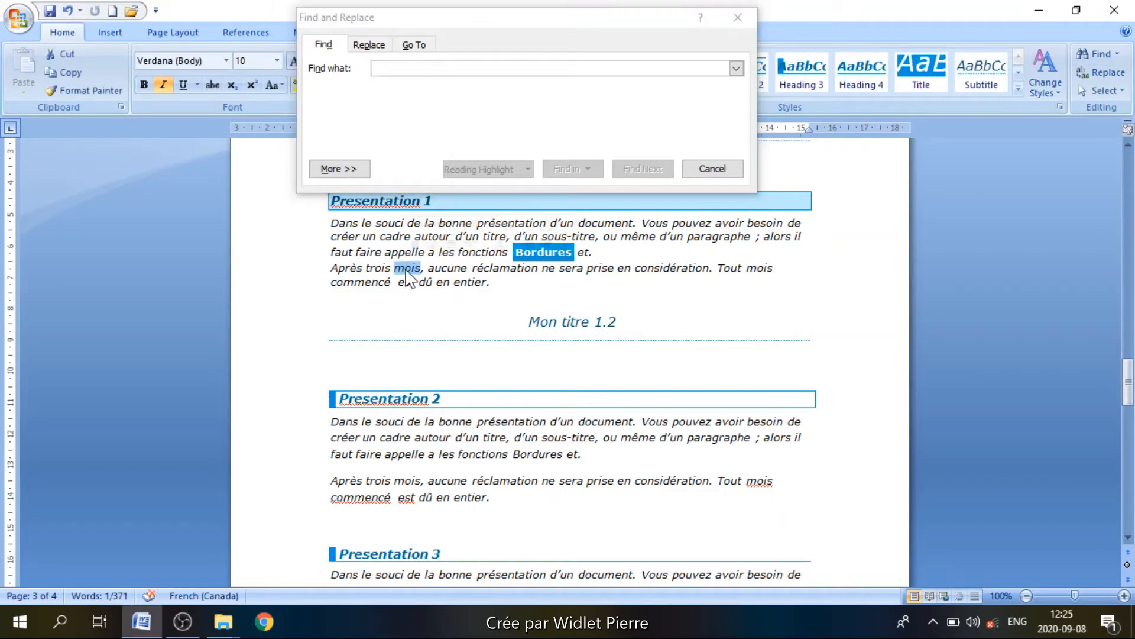
left_click(445, 274)
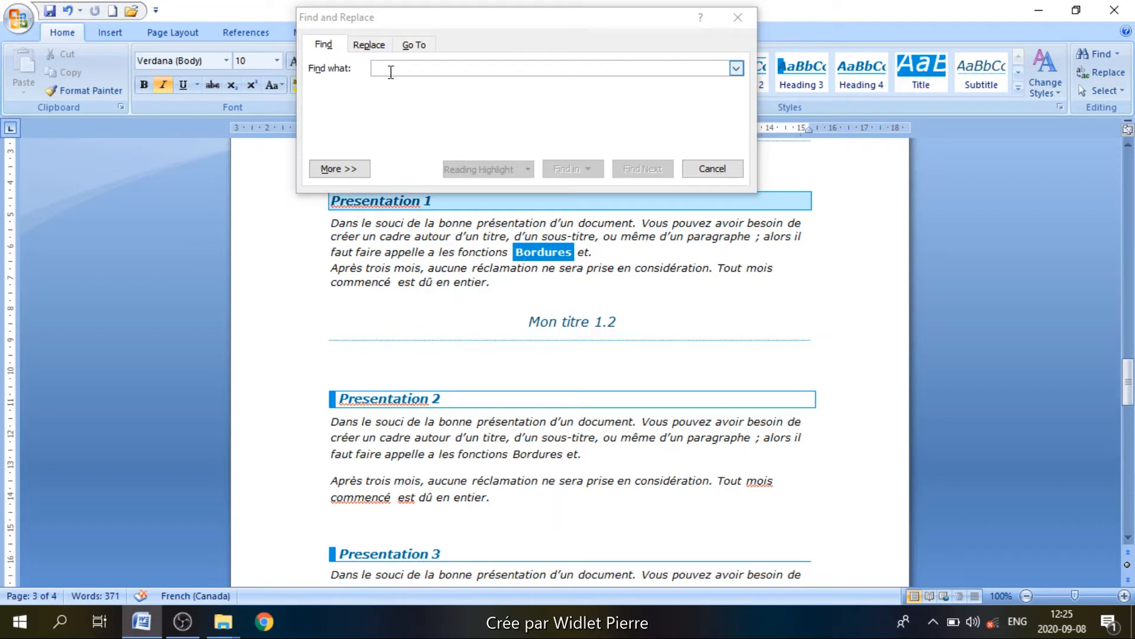
left_click(391, 71)
type("mois")
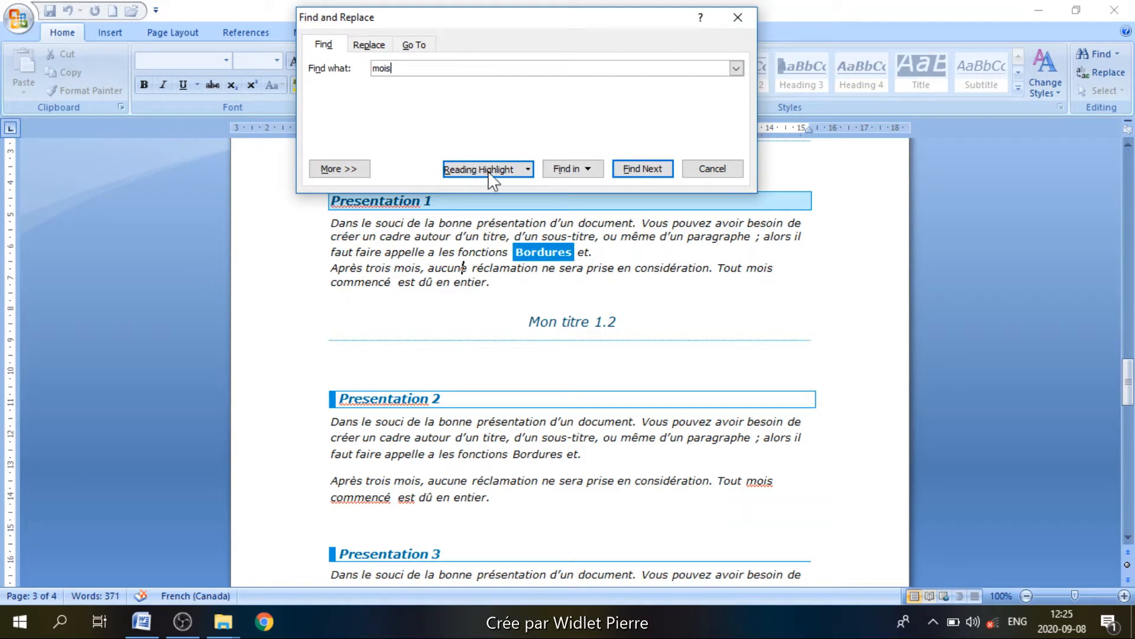
left_click(527, 170)
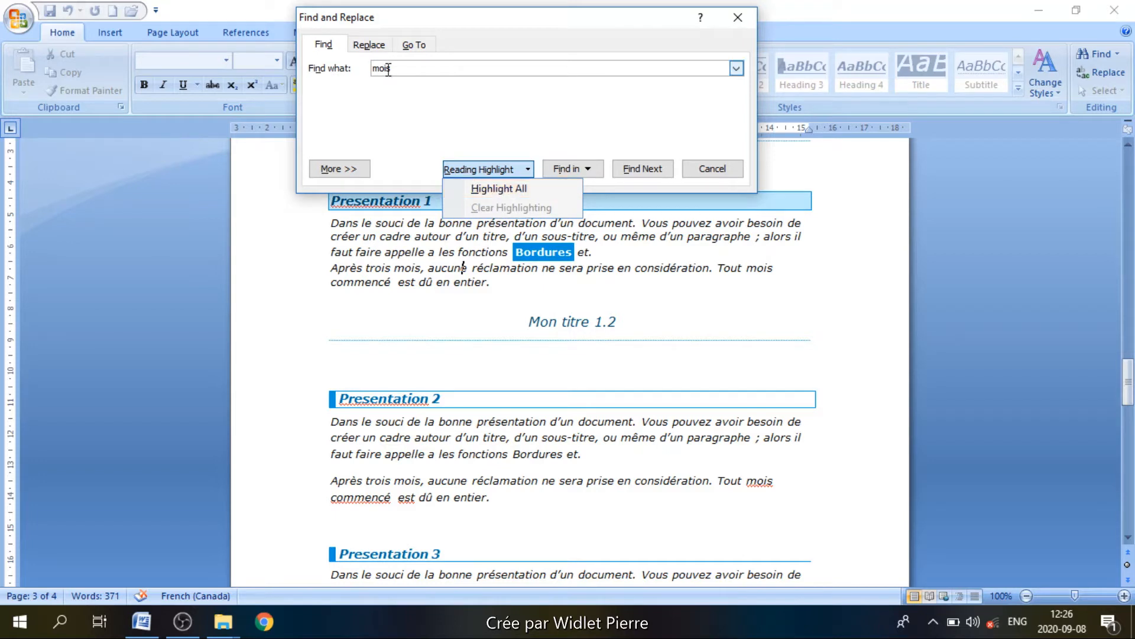
left_click(484, 189)
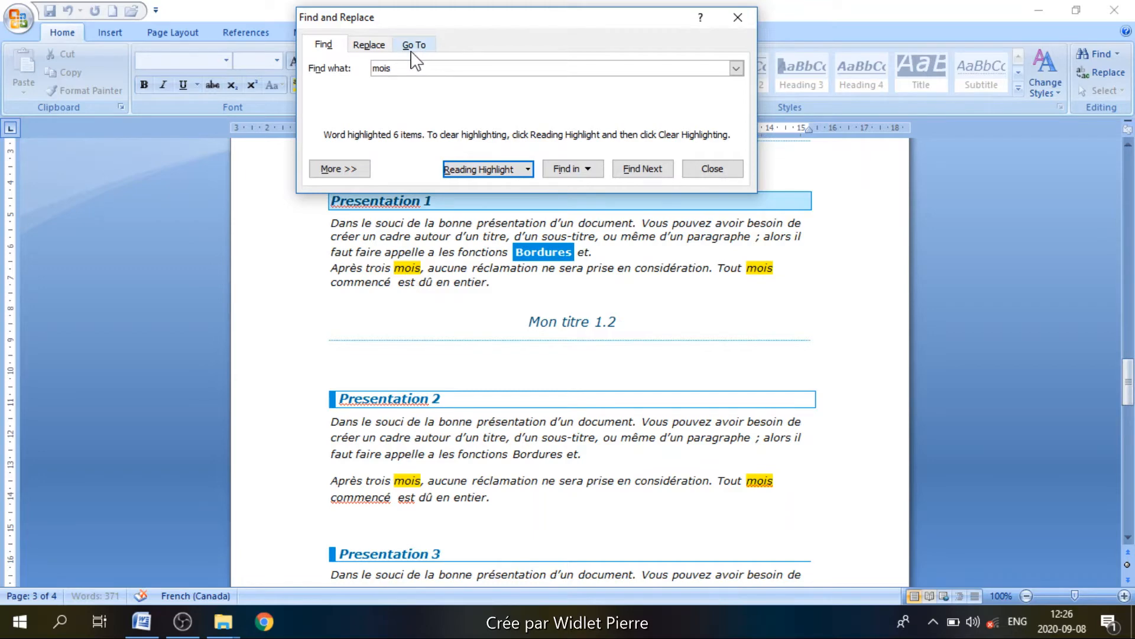
Set the text highlight color to red, keeping the Find and Replace dialog open.
left_click_drag(406, 20, 518, 53)
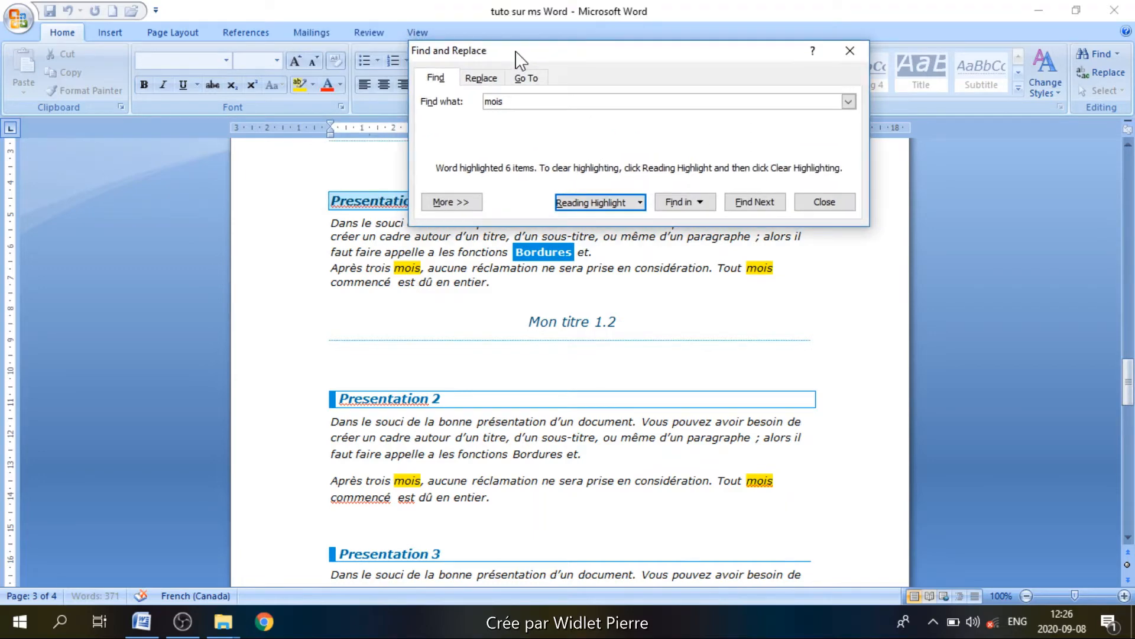
left_click(312, 86)
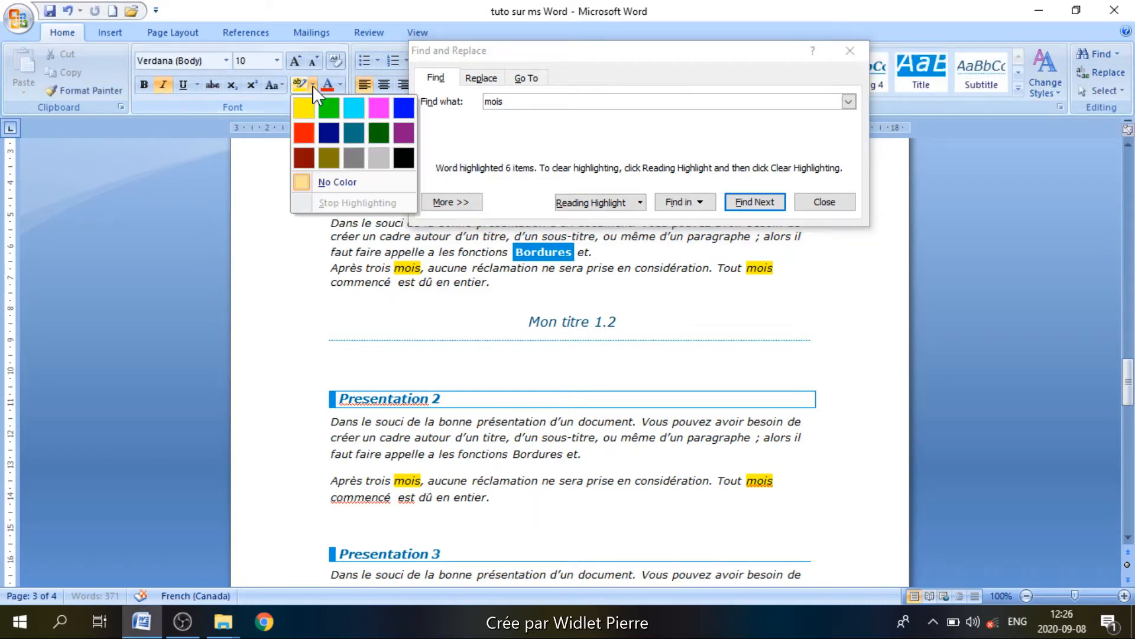
left_click(302, 133)
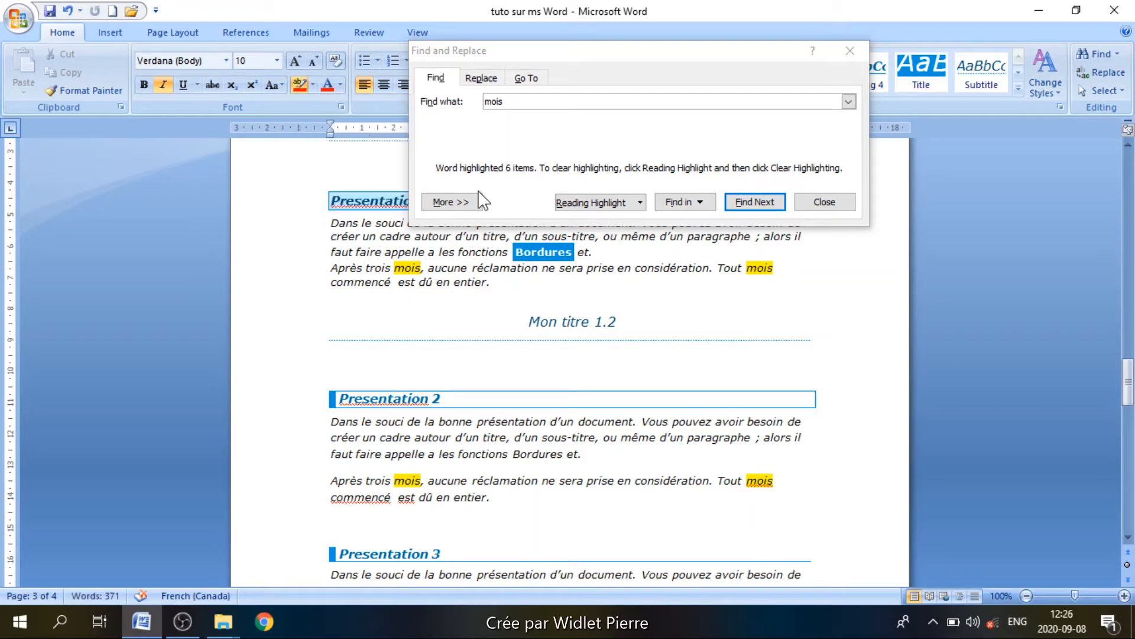
left_click(547, 213)
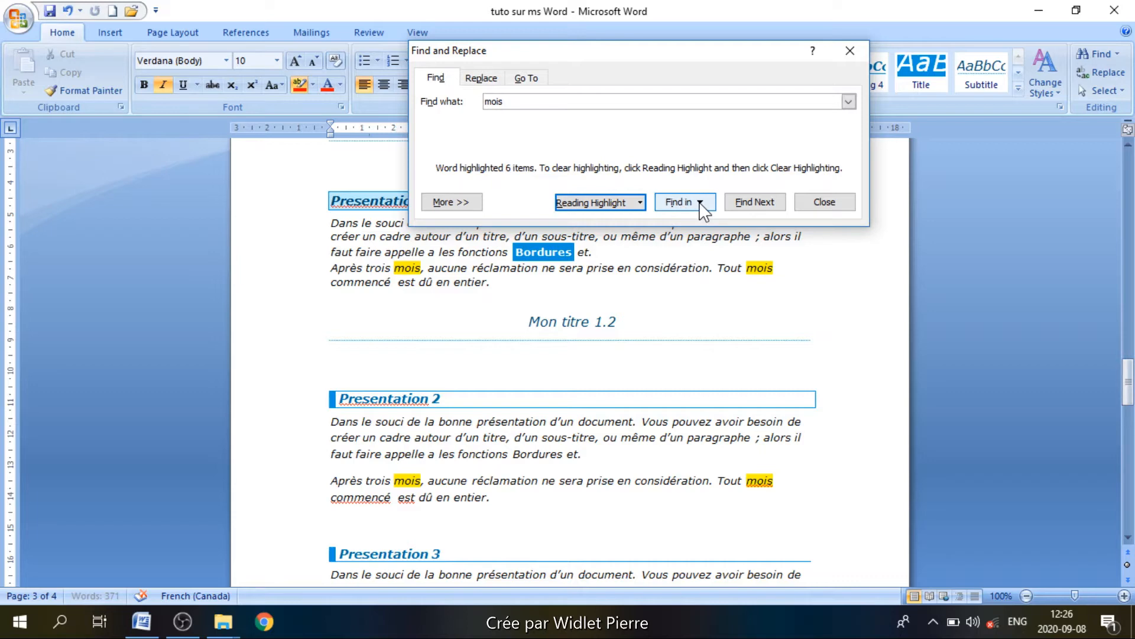
Find and select all occurrences of "mois" in the main document.
left_click(700, 204)
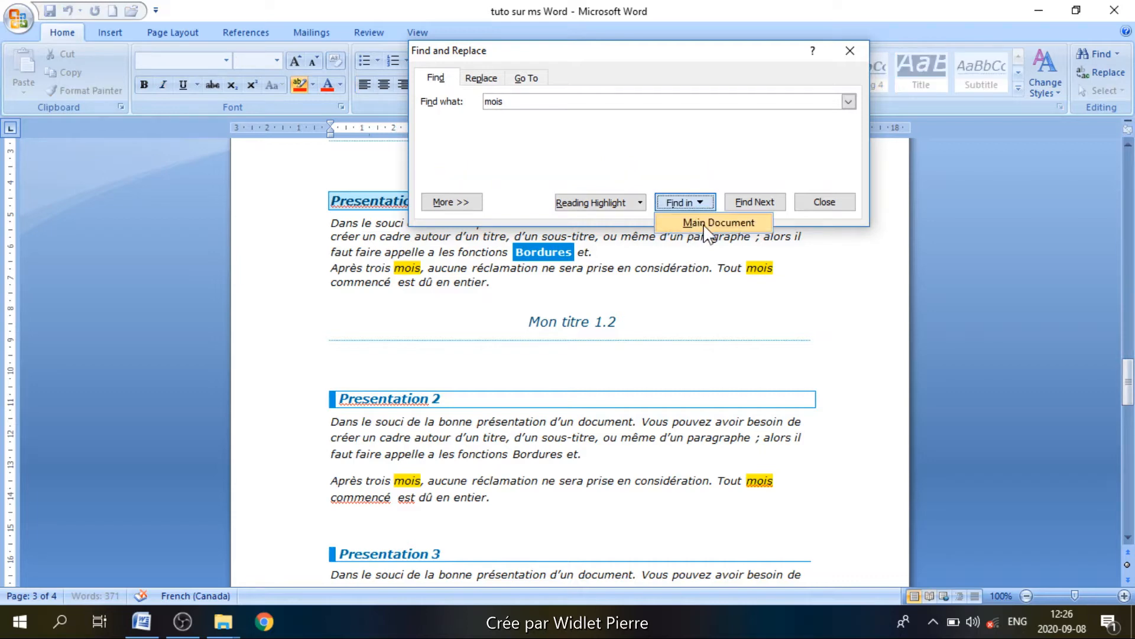
left_click(678, 203)
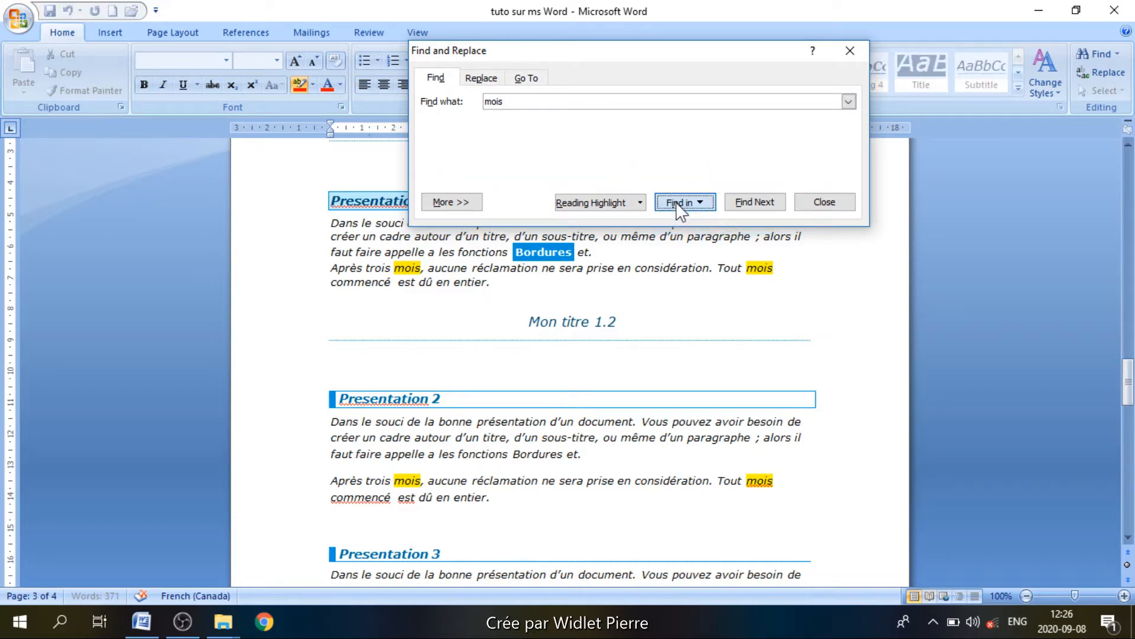
left_click(678, 204)
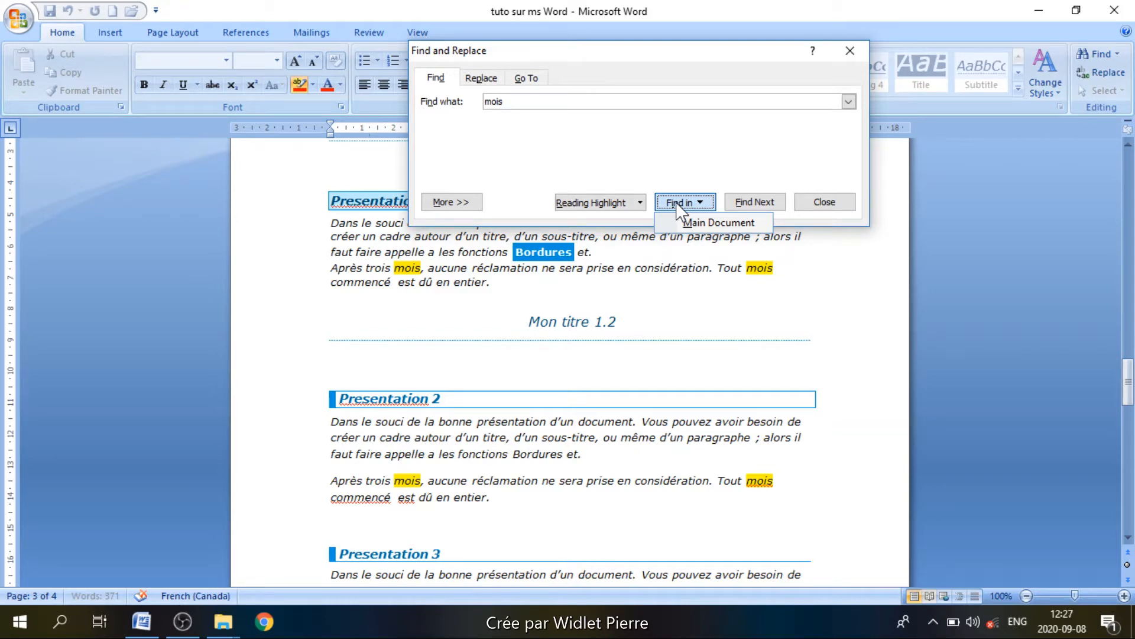
left_click(692, 223)
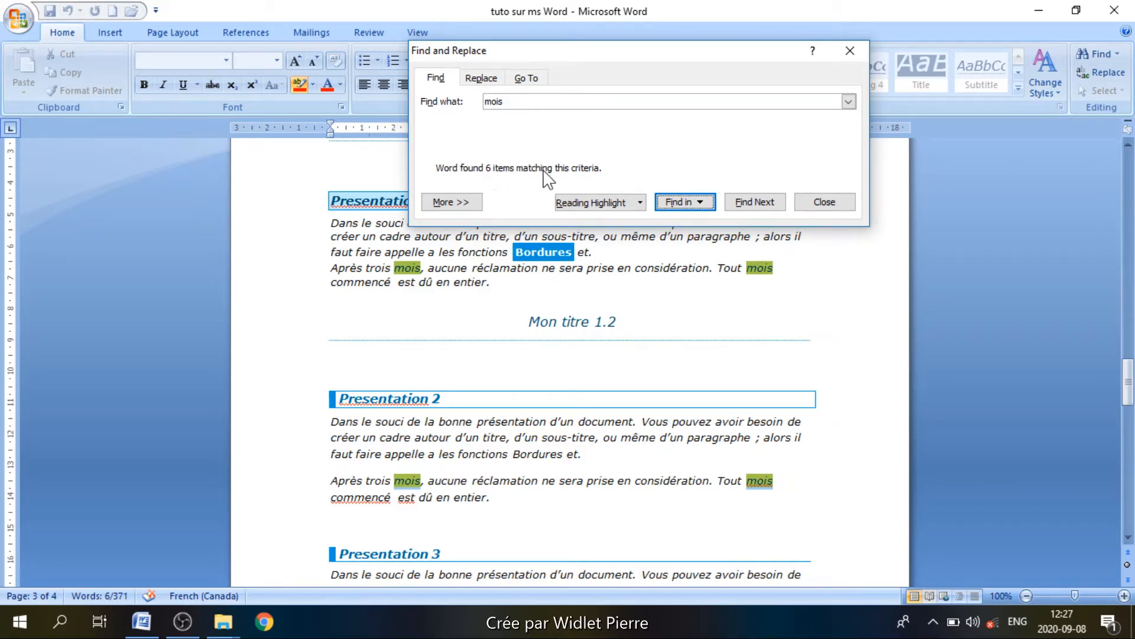
Examine the matches of "mois" in the paragraphs under Presentation 1, 2 and 3.
left_click(511, 102)
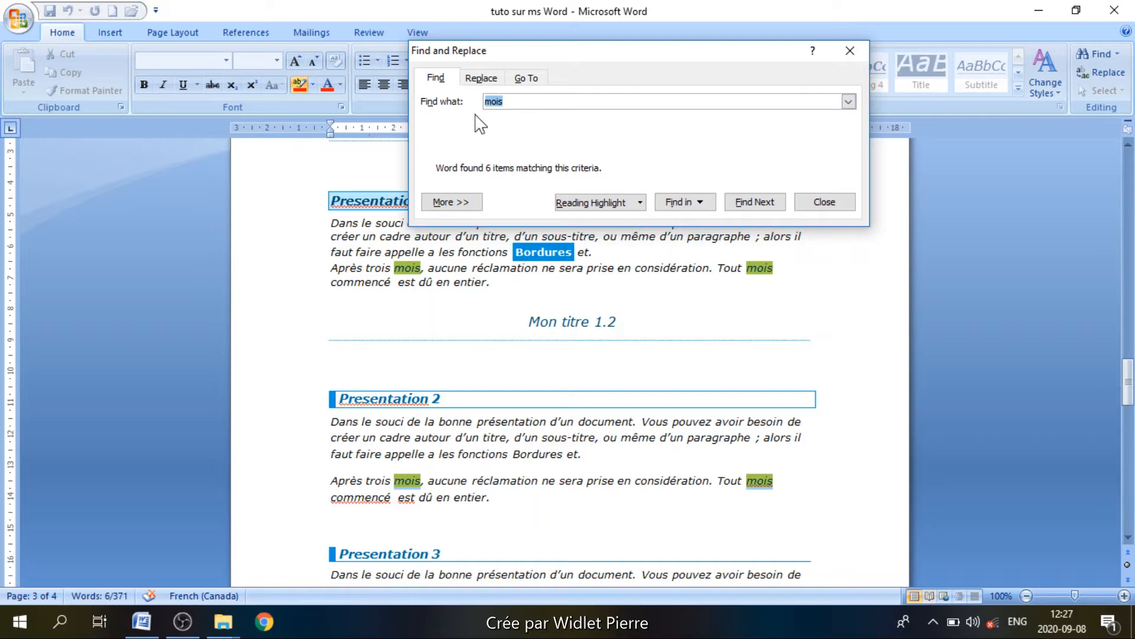
left_click(517, 101)
left_click_drag(1128, 390, 1129, 416)
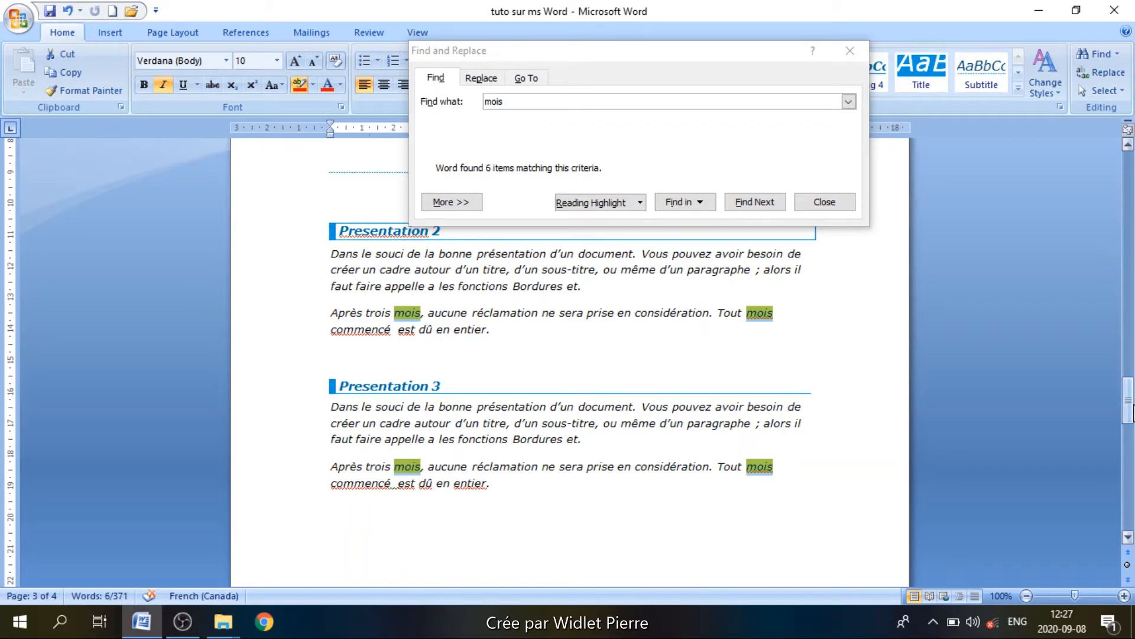
scroll(1128, 408, "up", 5)
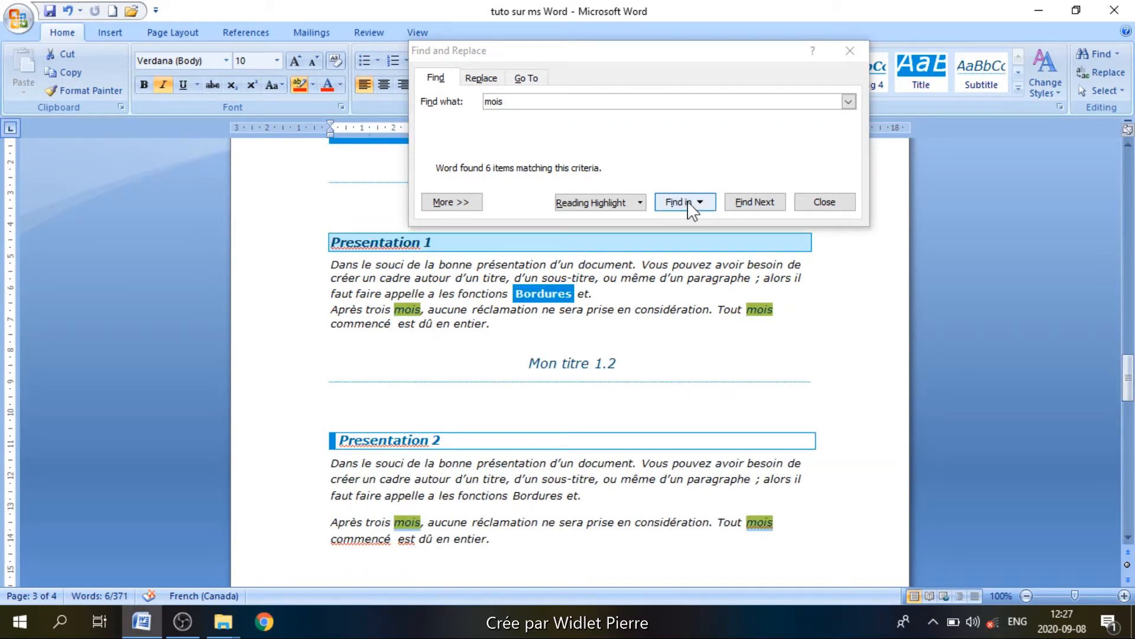
Repeat the search for "mois" across the main document, then deselect the matches in the text.
left_click(703, 205)
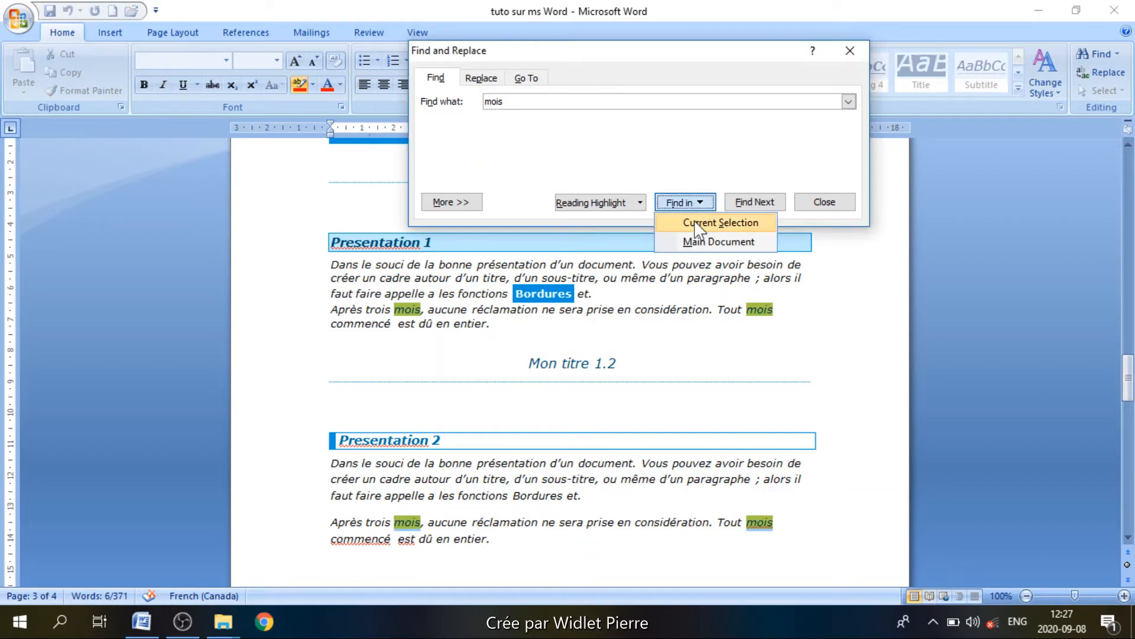
left_click(686, 241)
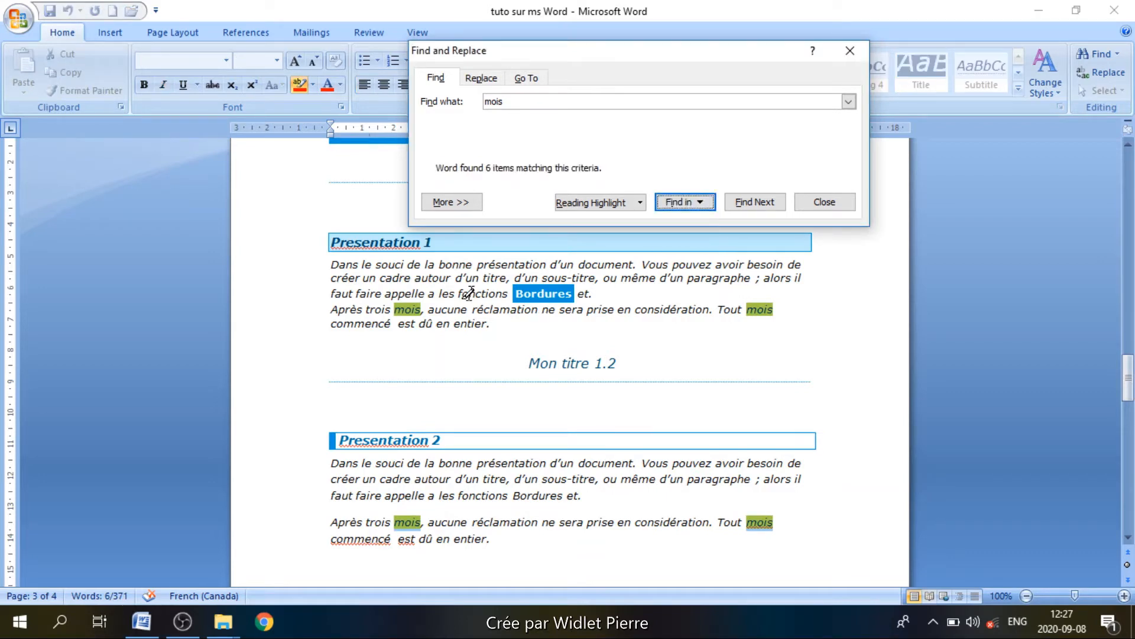
left_click(438, 309)
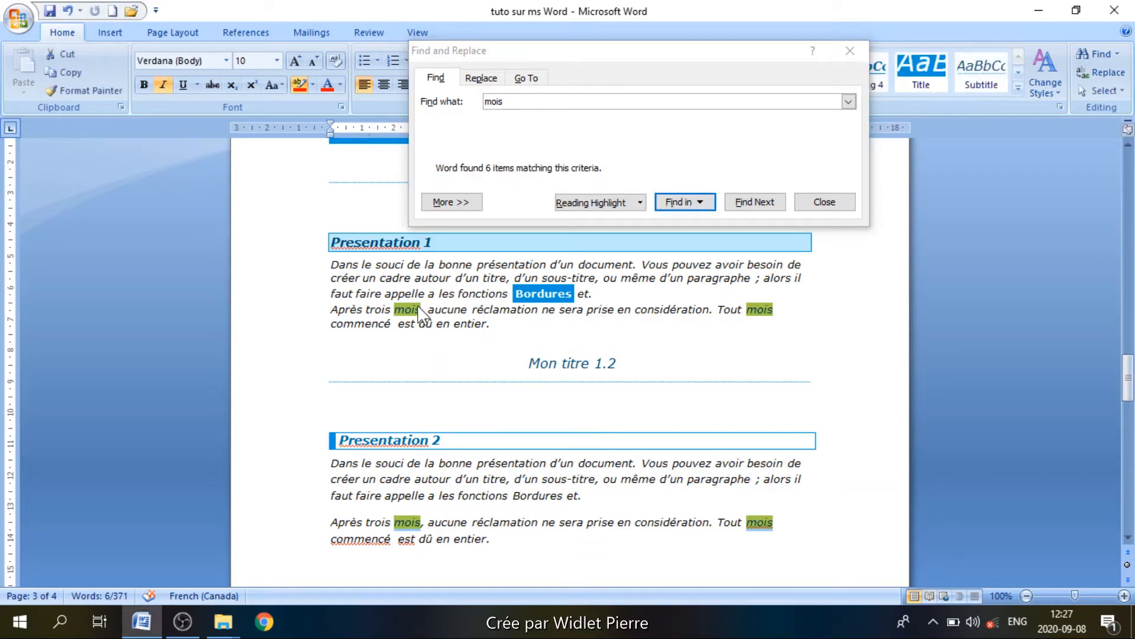
left_click(412, 324)
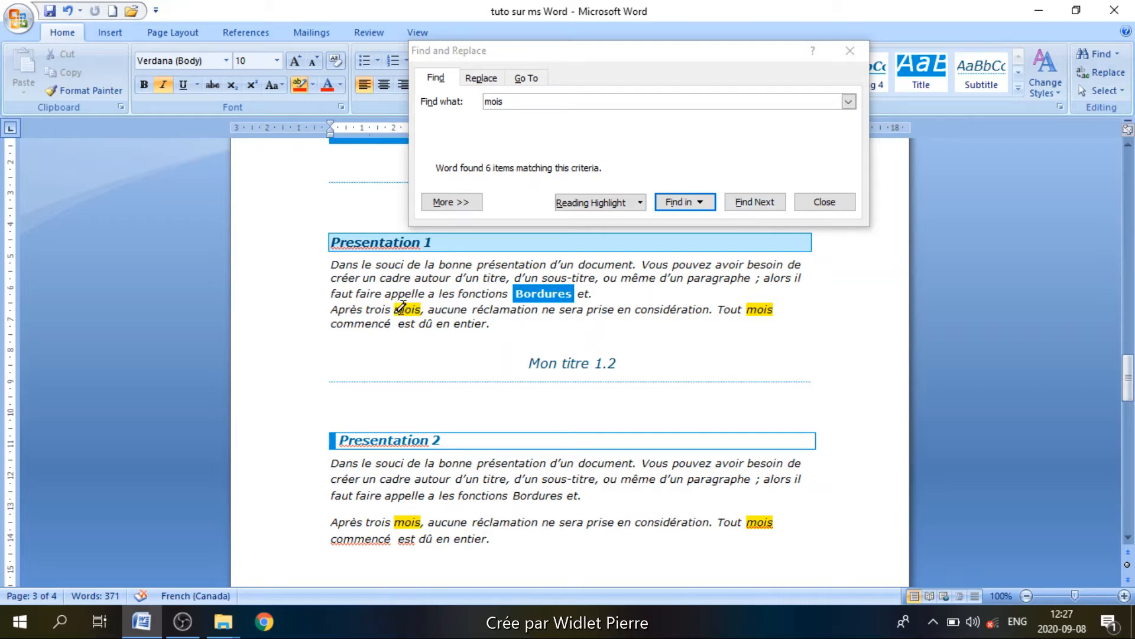
Step through the occurrences of "mois" one at a time, moving the dialog off the matches, and close Find and Replace.
left_click(754, 201)
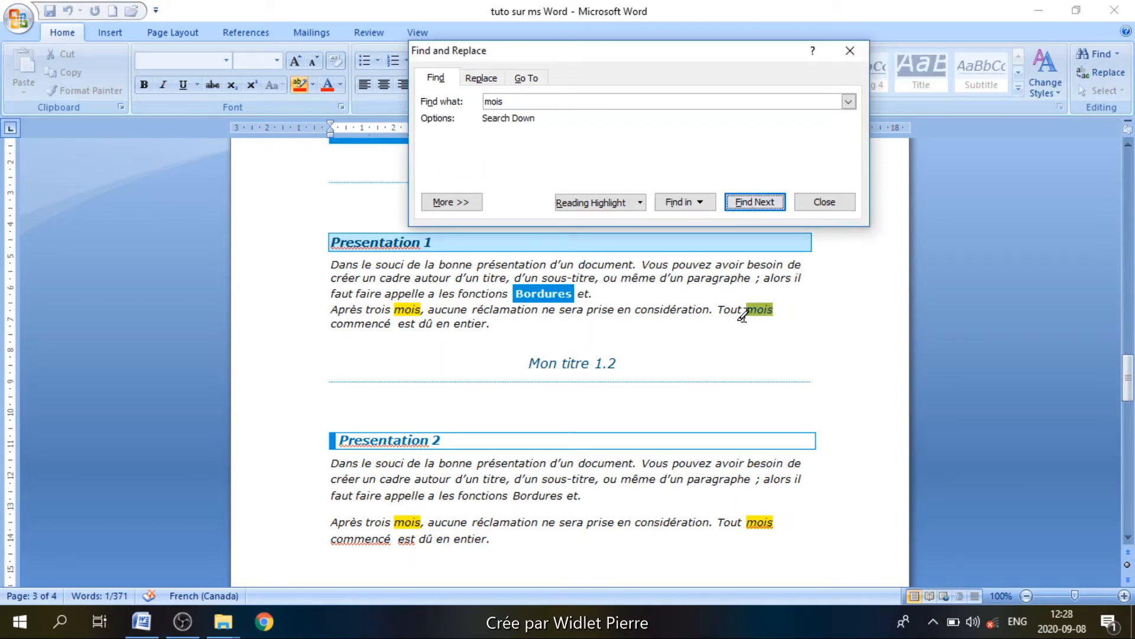
left_click(746, 203)
left_click(750, 203)
left_click(761, 203)
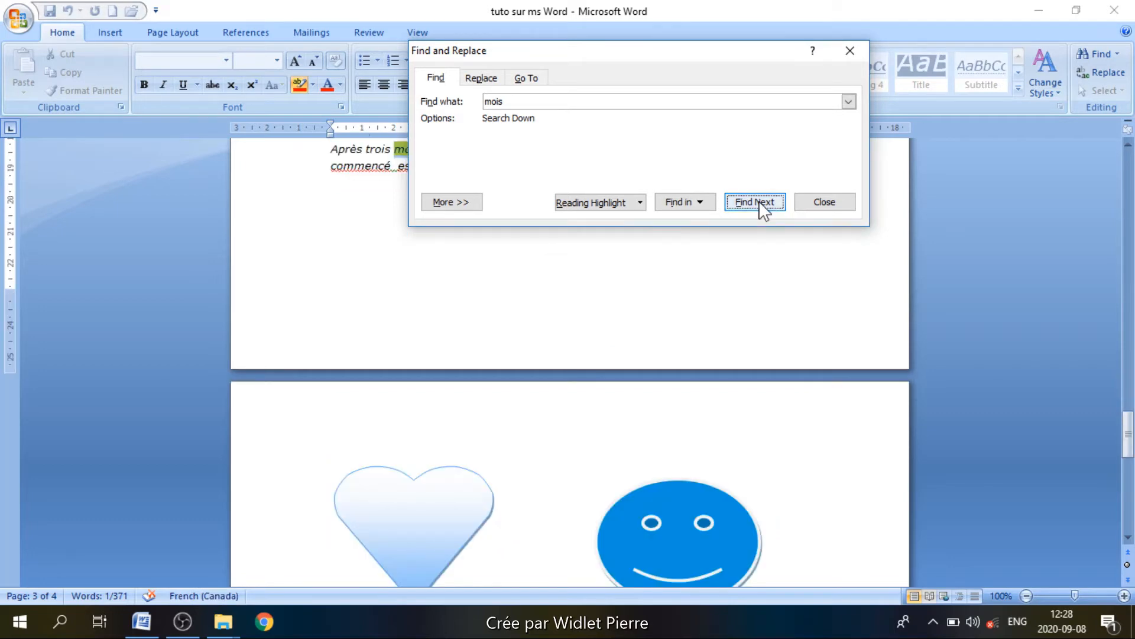
left_click_drag(650, 52, 584, 248)
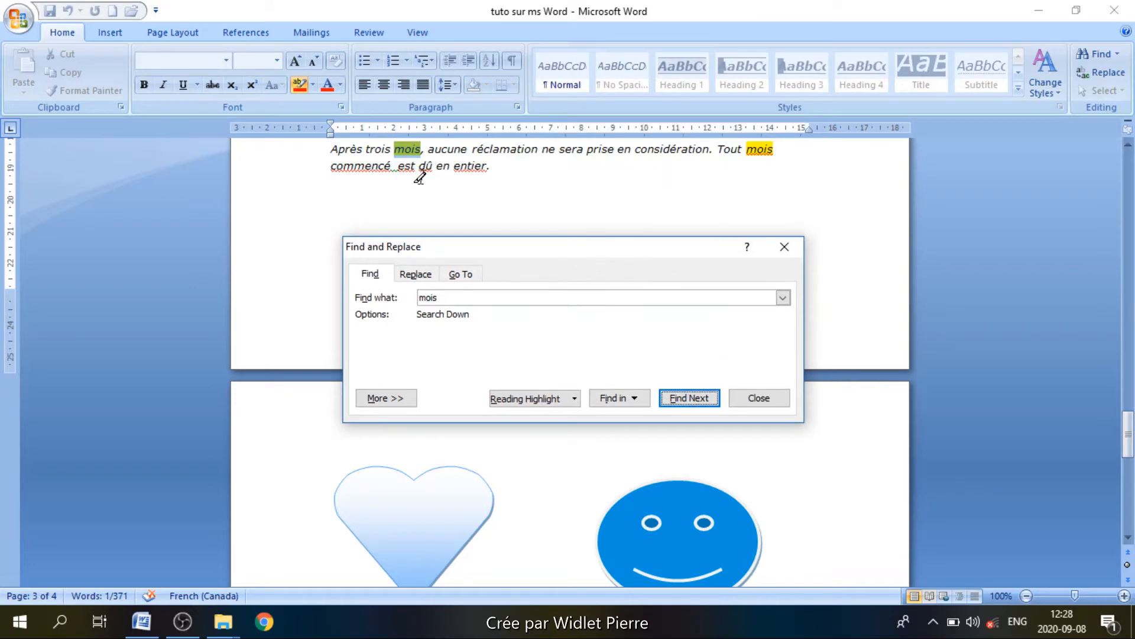
left_click(692, 400)
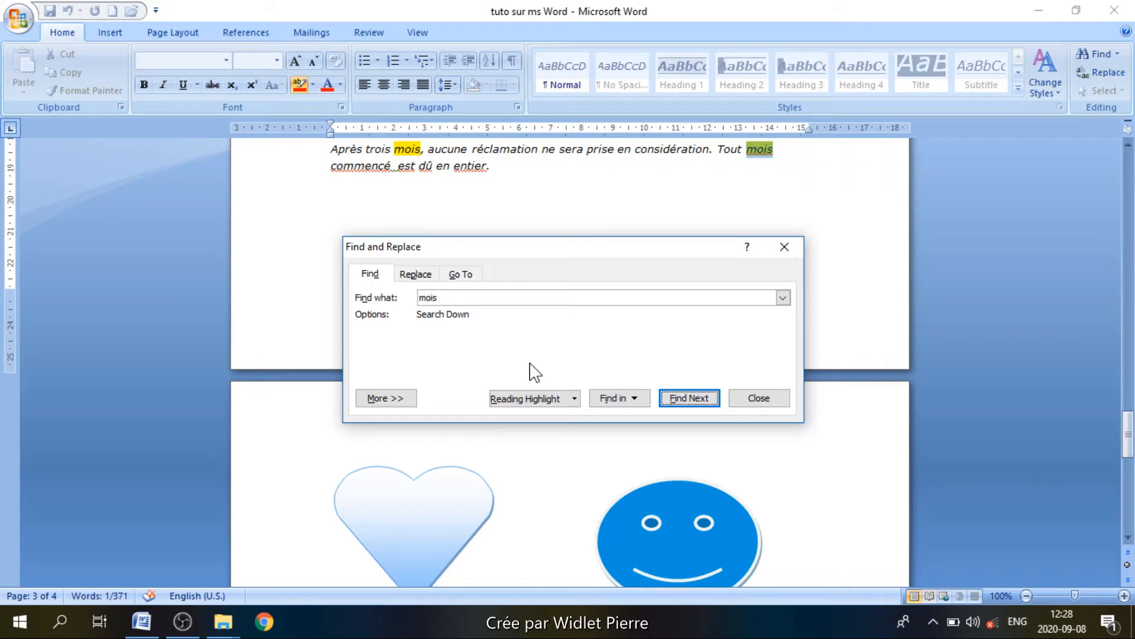
left_click(755, 403)
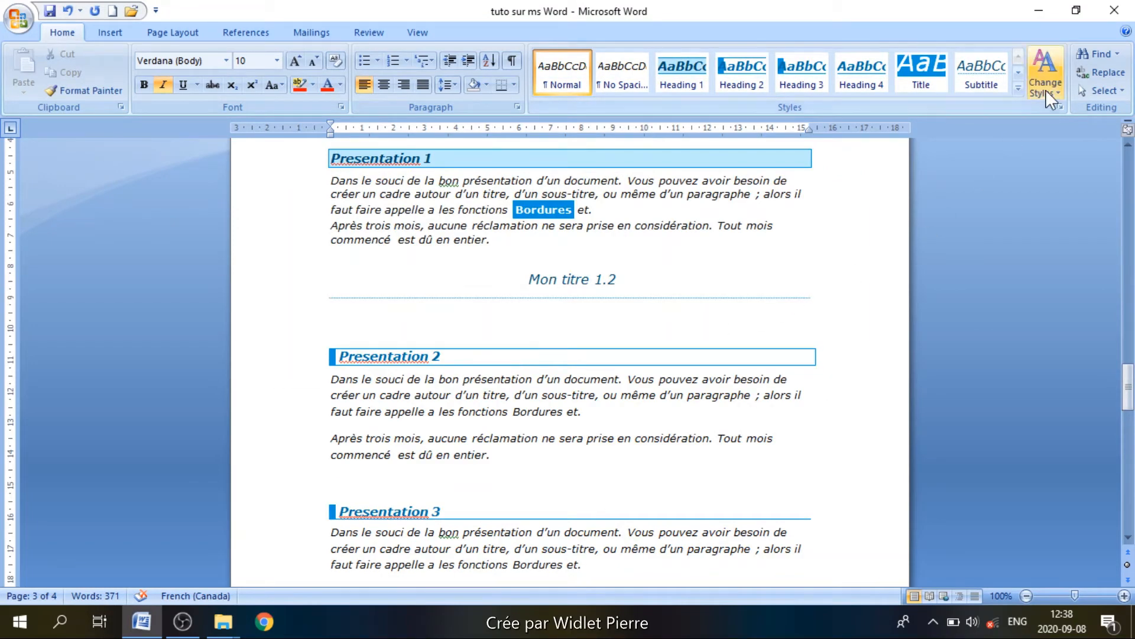
Open Find and Replace for a replacement and compare its Find and Replace options, finishing on the Replace options.
left_click(1097, 69)
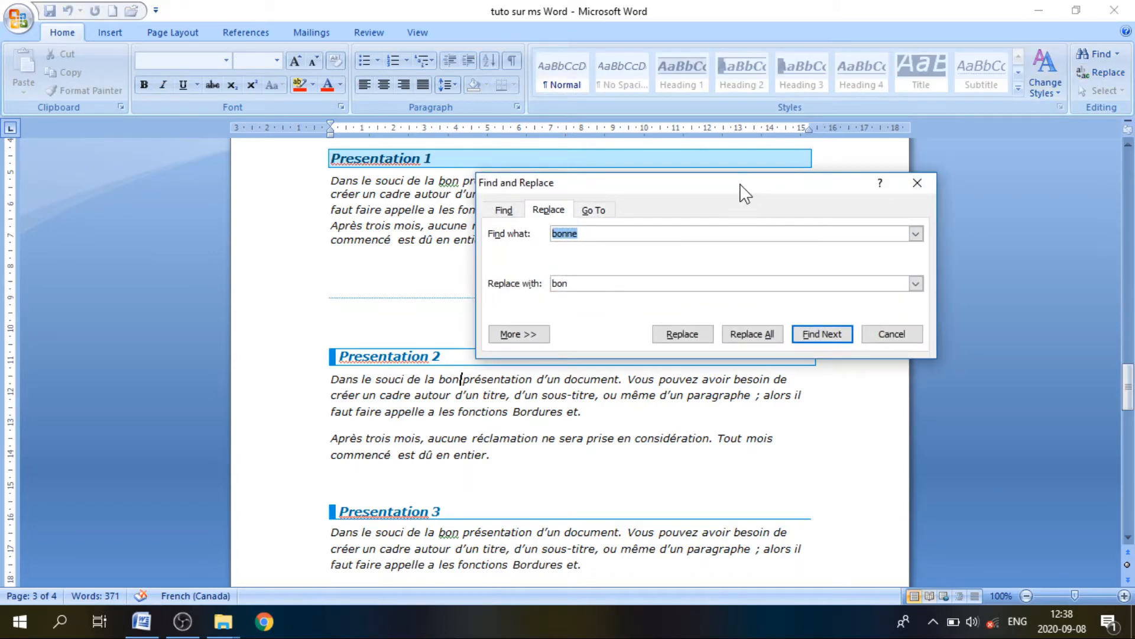
left_click_drag(728, 185, 527, 132)
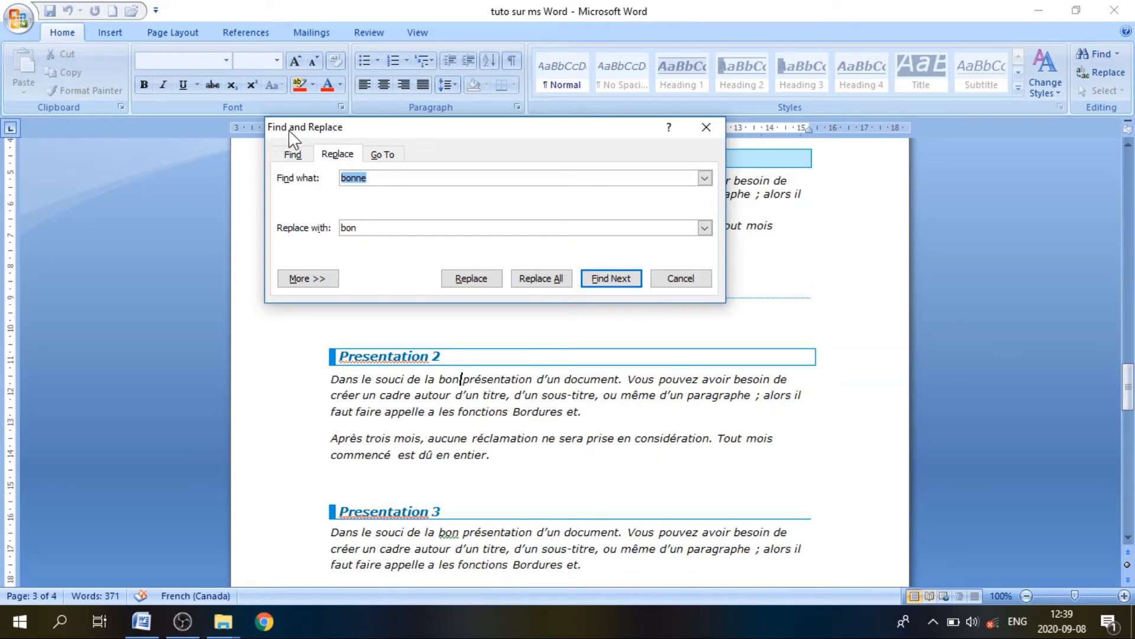
left_click(291, 155)
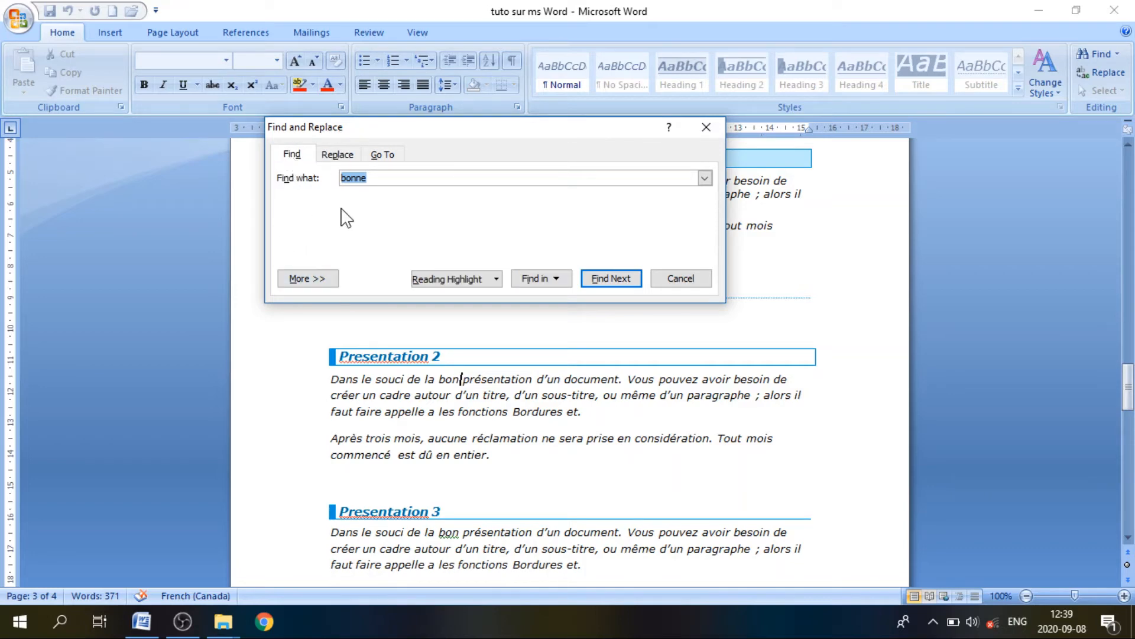
left_click(338, 155)
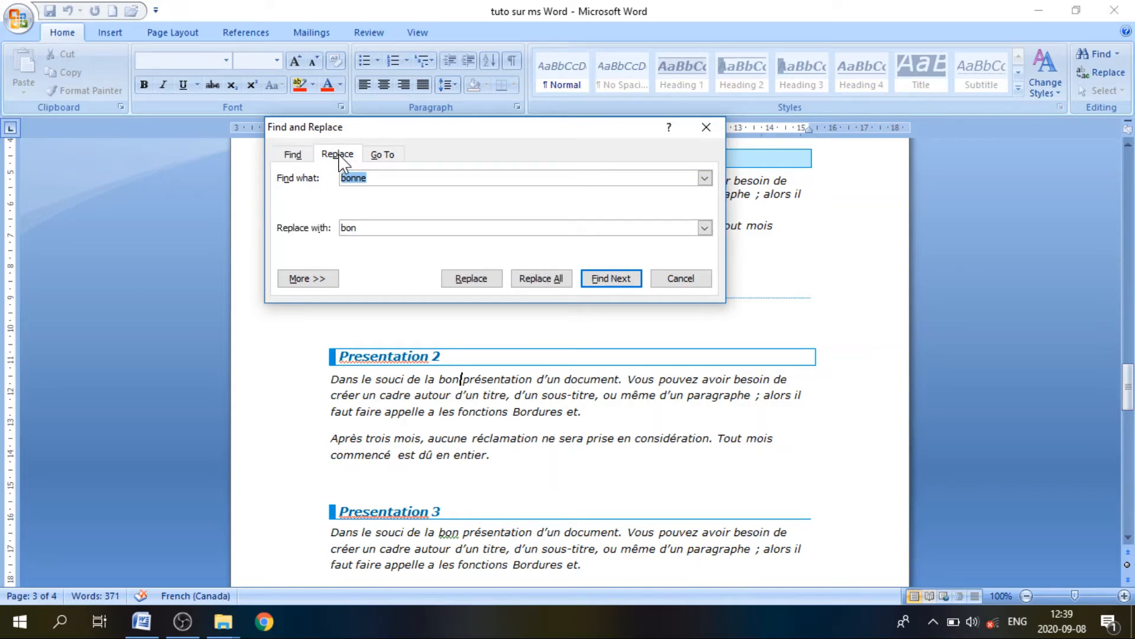
left_click(291, 155)
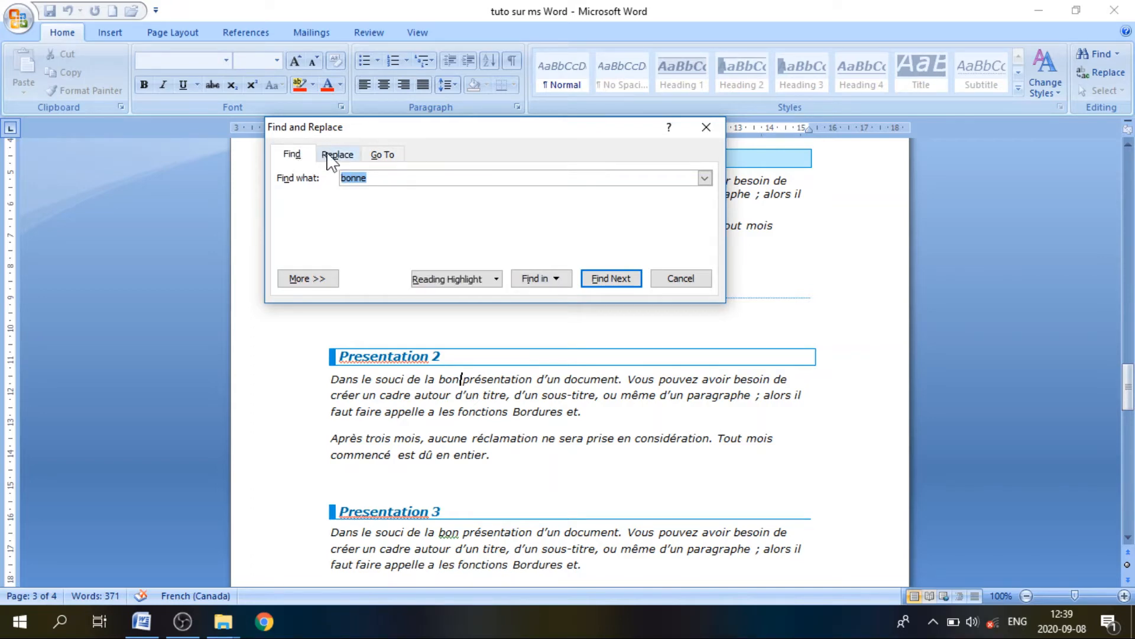
left_click(329, 156)
left_click(290, 155)
left_click(341, 164)
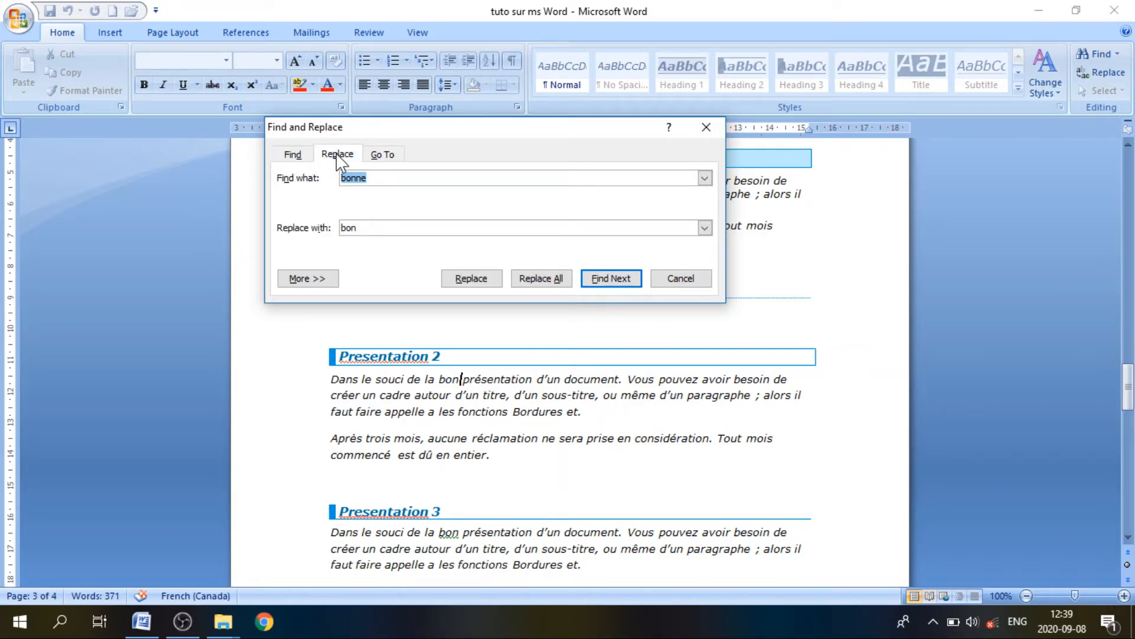
left_click(334, 156)
Clear the existing search term and replacement text in Find and Replace.
left_click_drag(372, 179, 332, 179)
left_click(356, 228)
key("BackSpace")
key("BackSpace")
key("BackSpace")
type("n")
key("BackSpace")
left_click(366, 179)
key("BackSpace")
key("BackSpace")
key("BackSpace")
key("BackSpace")
key("BackSpace")
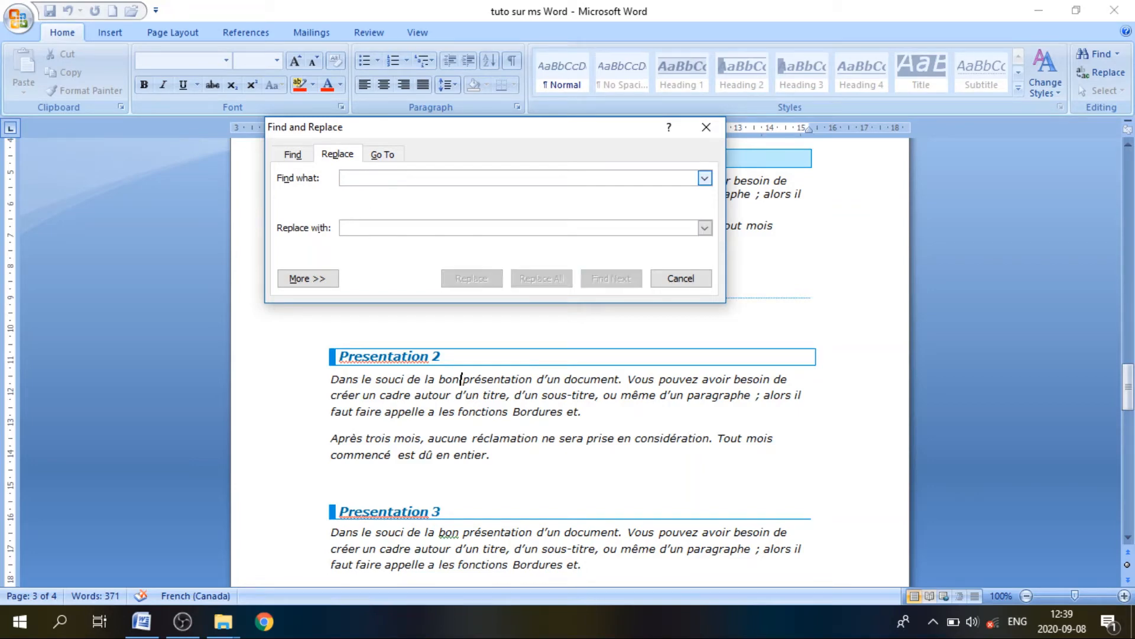
Set the search term to "bon" and the replacement text to "bonne", moving the dialog so the Presentation 1 text can be read.
left_click_drag(439, 136, 473, 340)
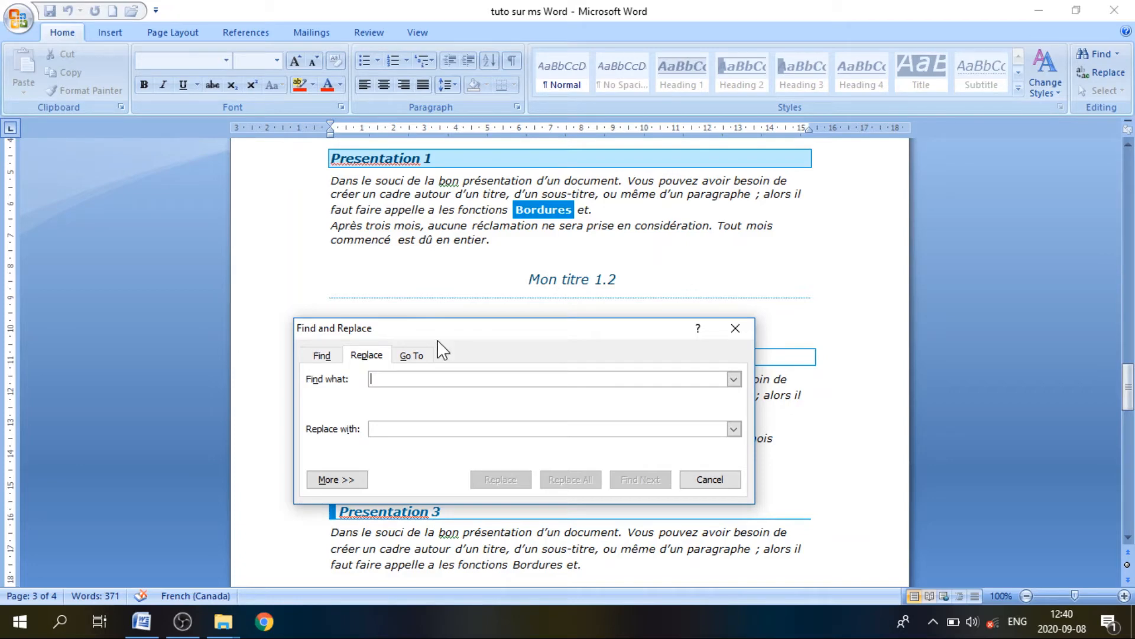
left_click_drag(445, 330, 449, 218)
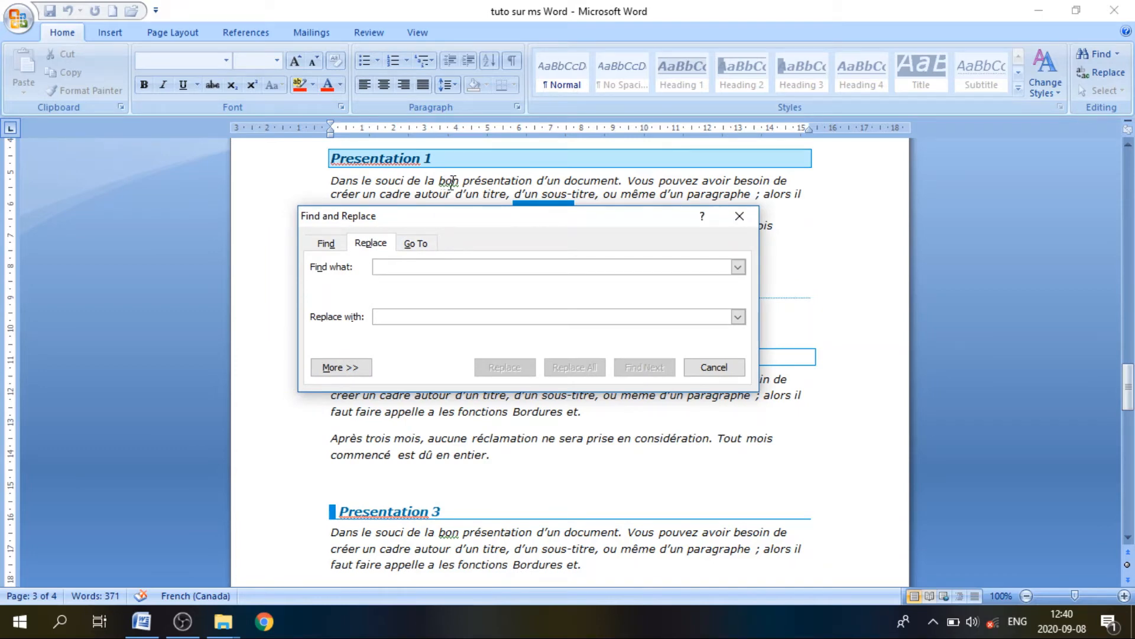
left_click(387, 271)
type("n")
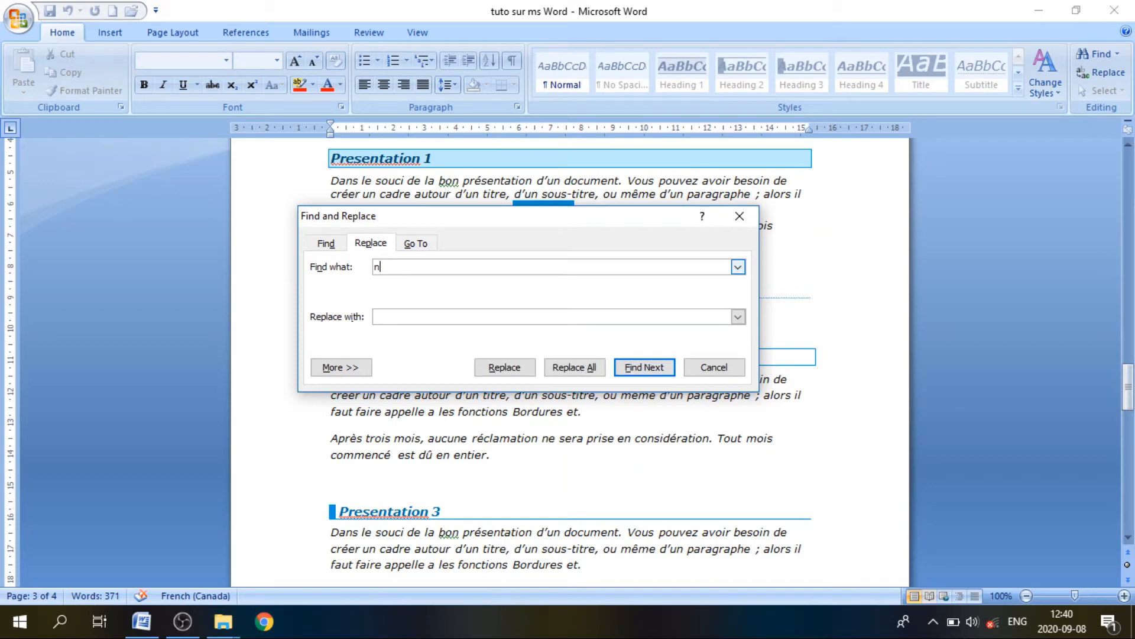
type("on")
left_click(395, 318)
type("bonne")
Step through the occurrences of "bon" in the Presentation paragraphs without replacing them.
left_click(639, 354)
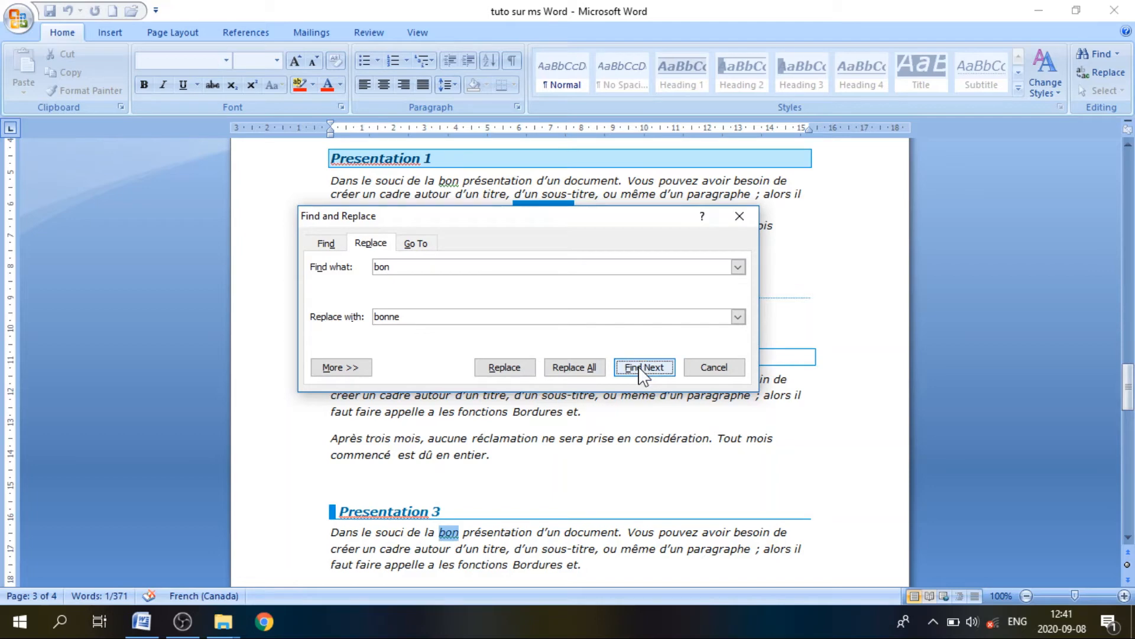
left_click(642, 371)
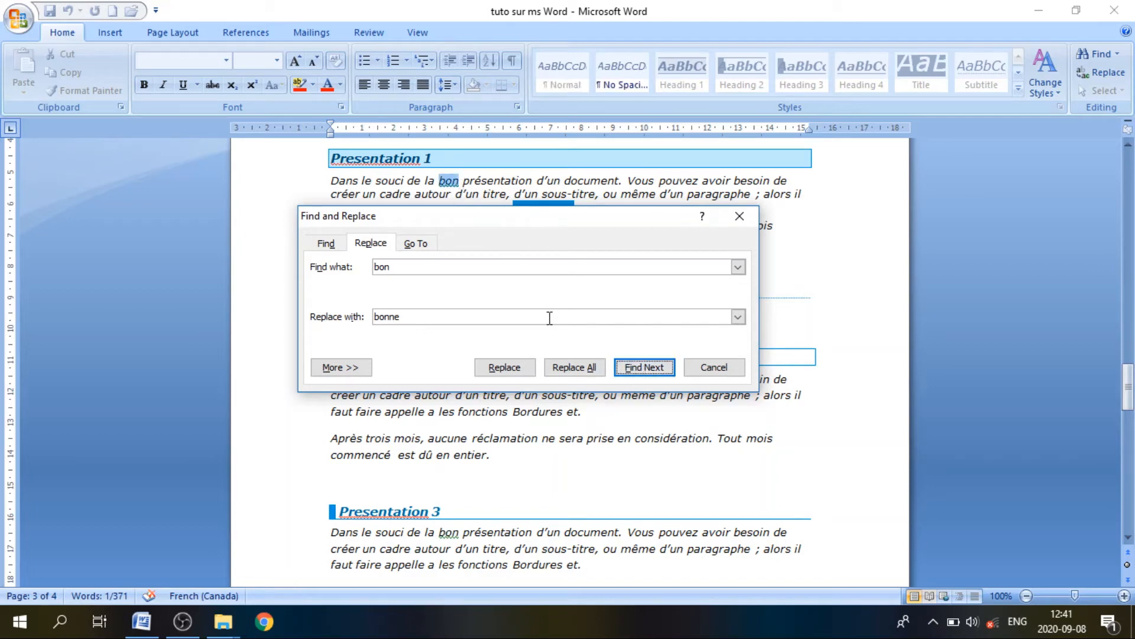
left_click(644, 367)
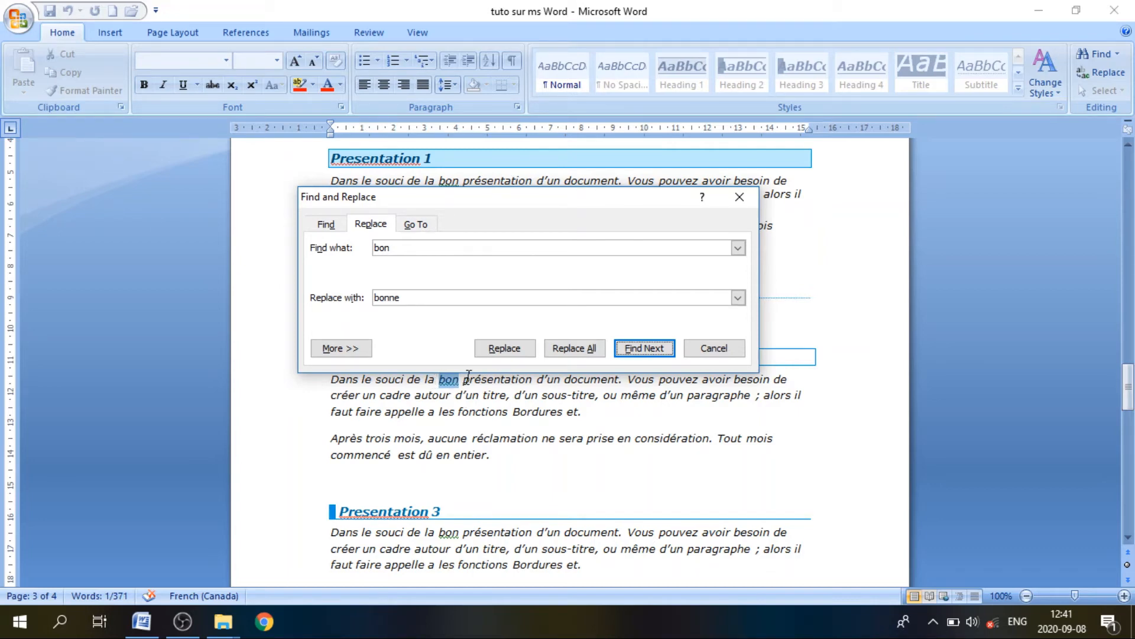
Replace all occurrences of "bon" with "bonne", close Find and Replace, and select "bonne" under Presentation 3.
left_click(571, 349)
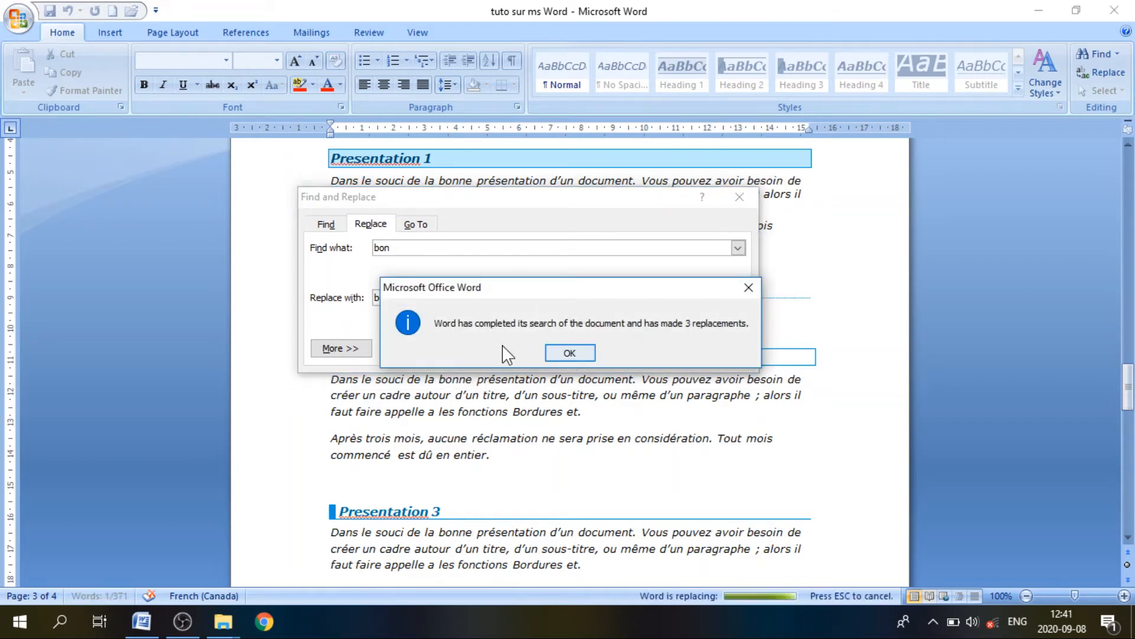
left_click(571, 355)
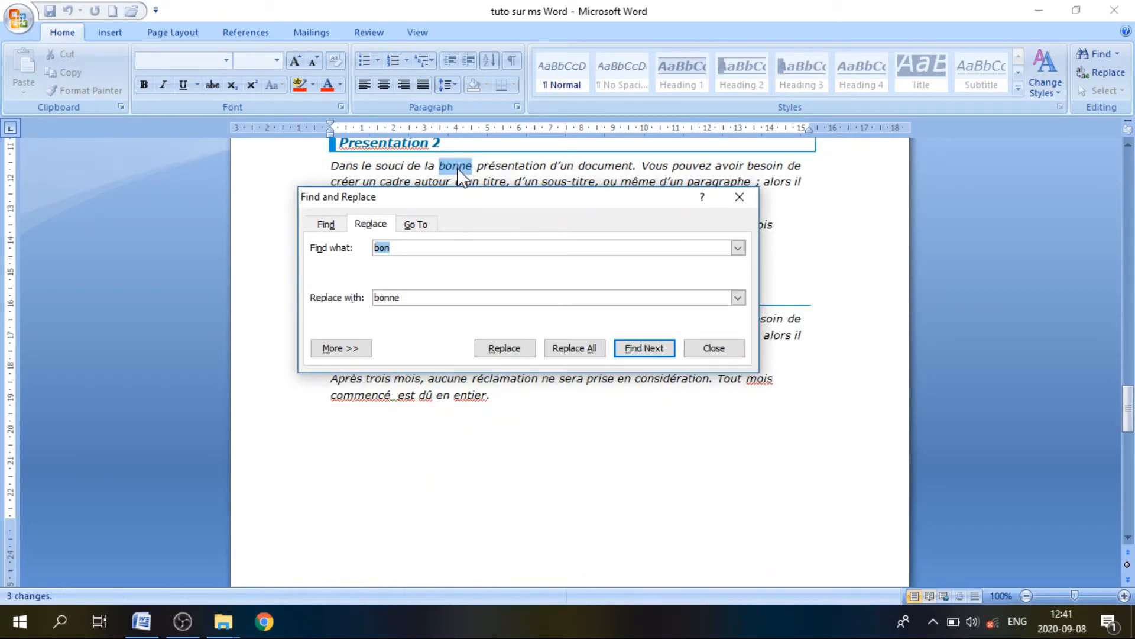
key("Escape")
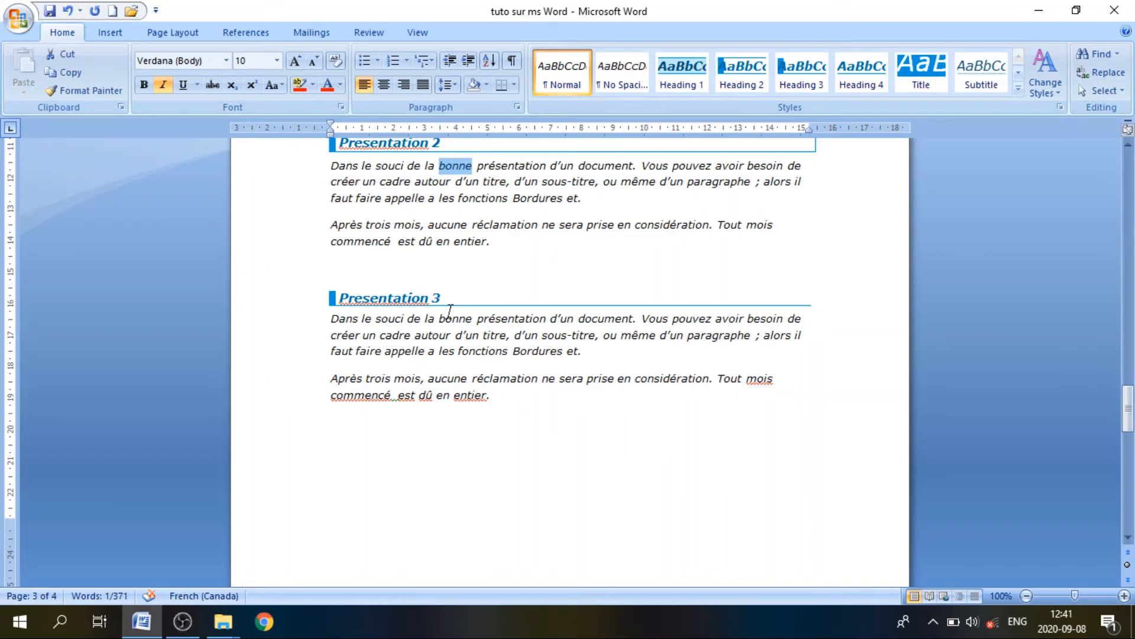
double_click(450, 318)
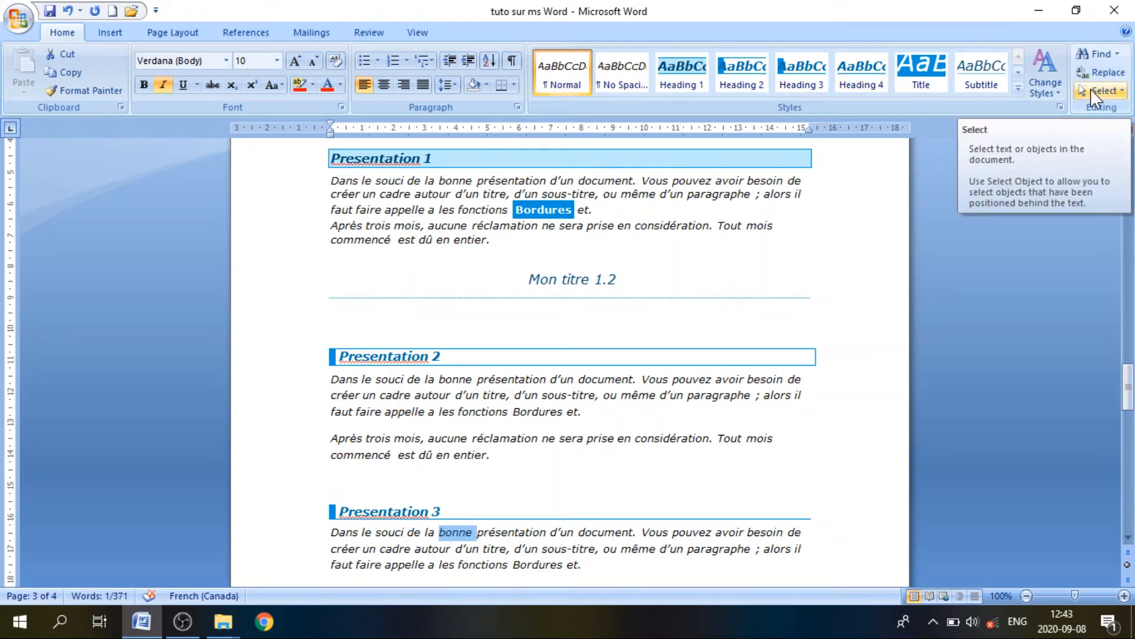
Select the entire document content twice, clearing the selection each time.
left_click(1091, 89)
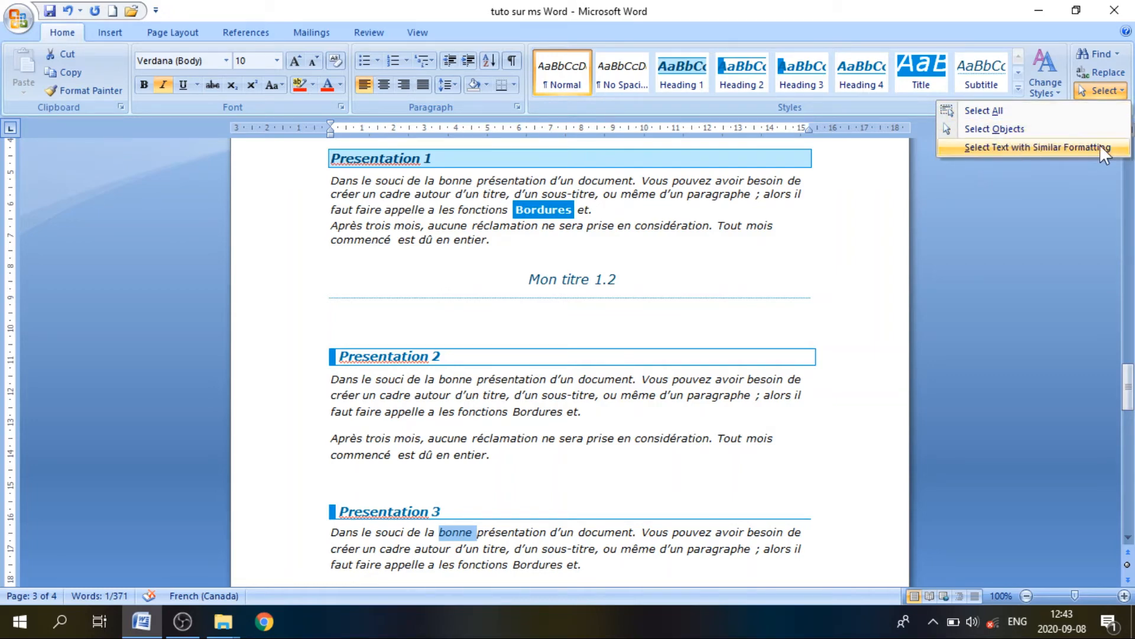
left_click(984, 111)
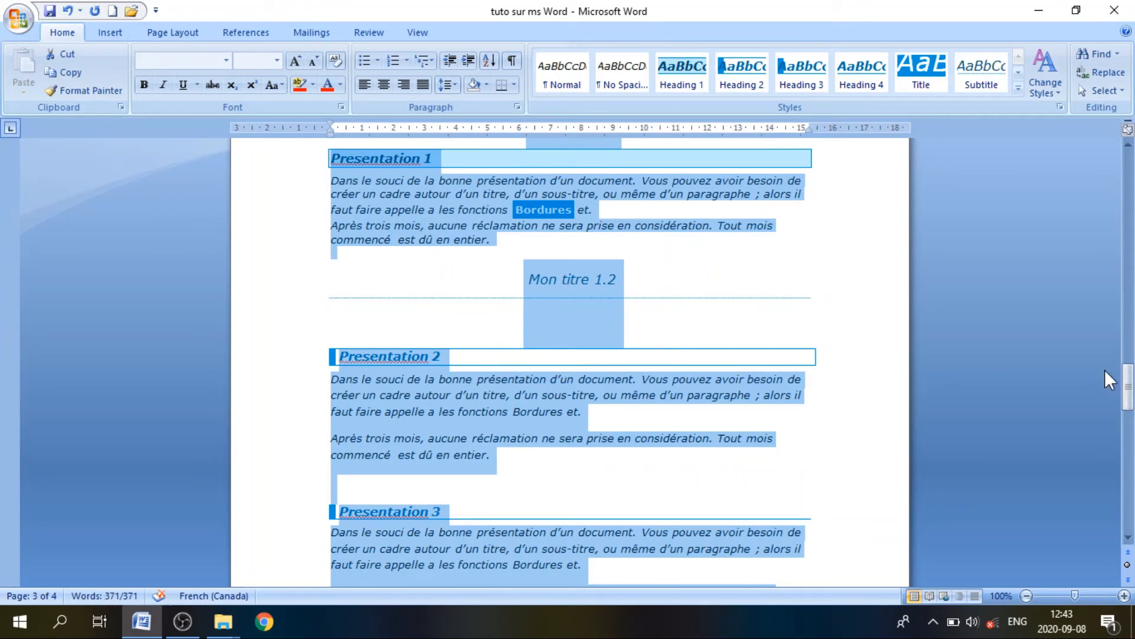
mouse_move(1128, 392)
left_mouse_down()
mouse_move(1095, 195)
mouse_move(1129, 427)
mouse_move(1115, 284)
mouse_move(1130, 386)
left_mouse_up()
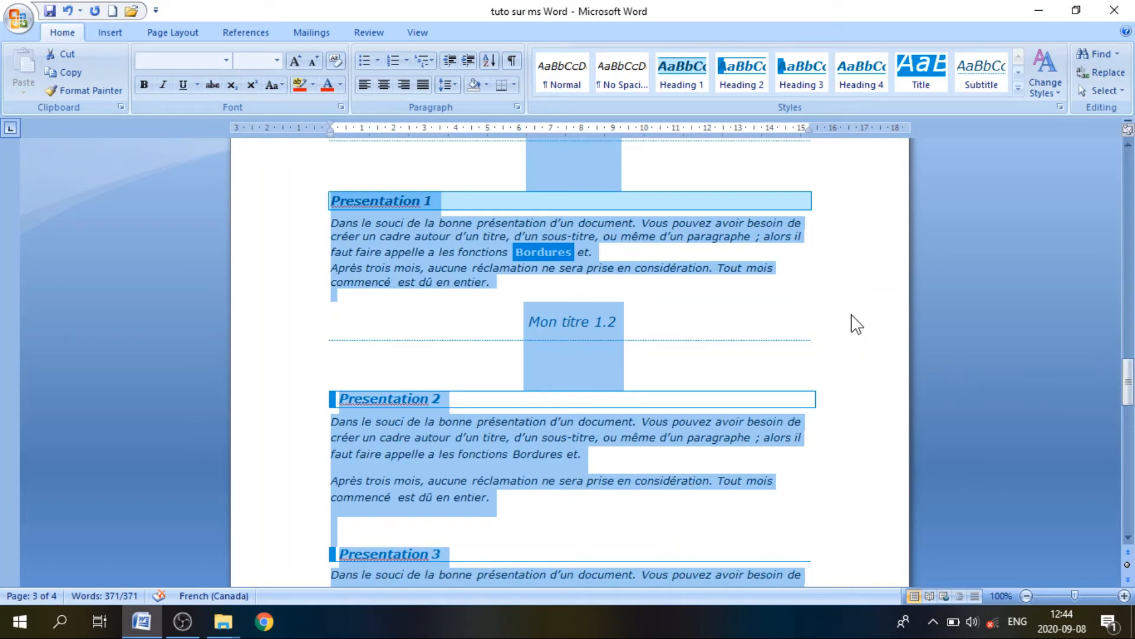
left_click(740, 312)
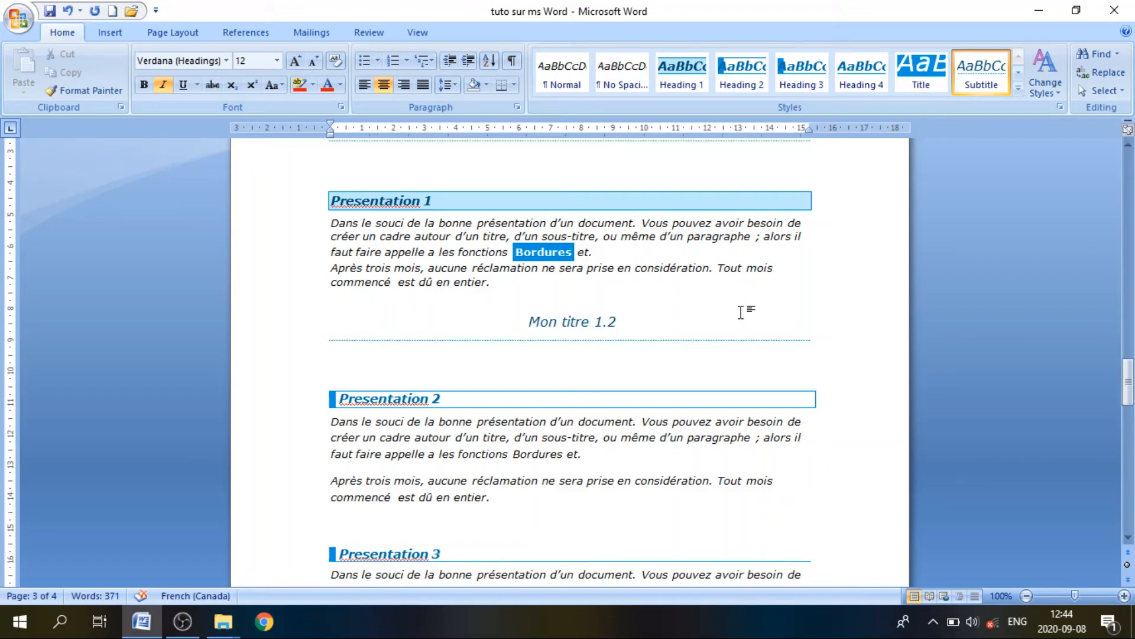
key("ctrl+a")
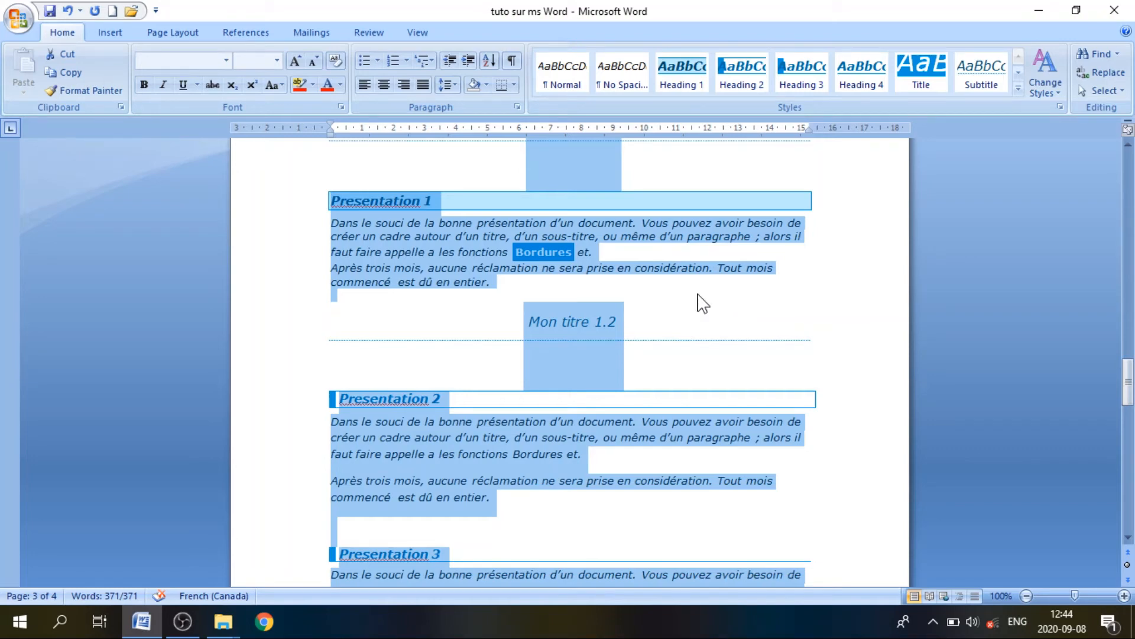
left_click(703, 303)
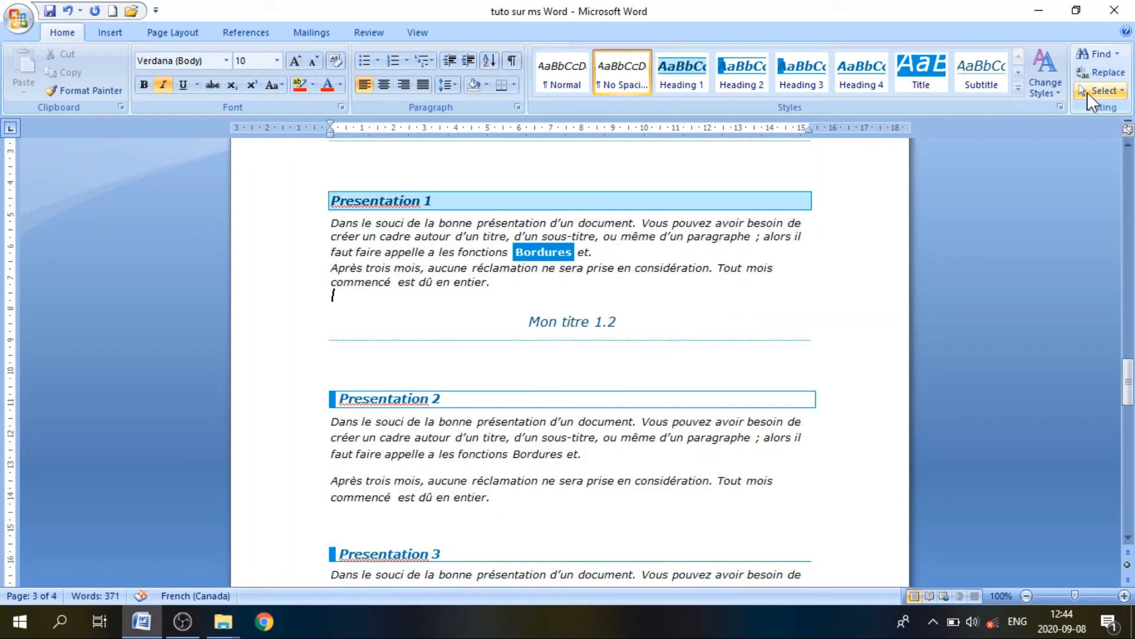
Select the smiley face and the heart in turn on page 4, stretch the heart slightly taller, and deselect it.
left_click(1087, 91)
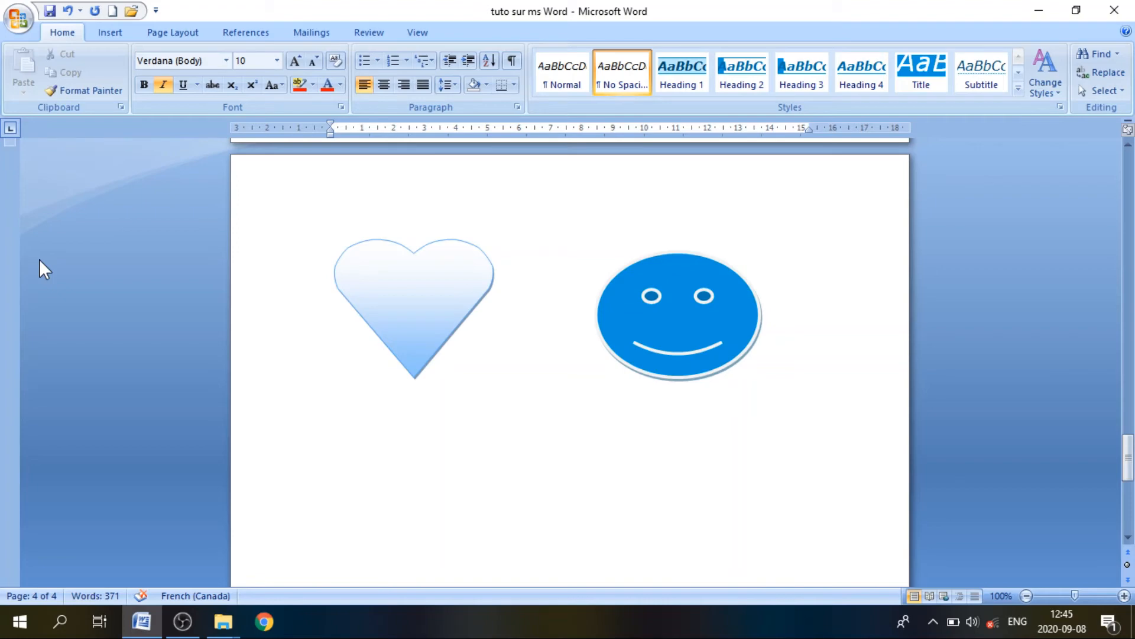
left_click(686, 316)
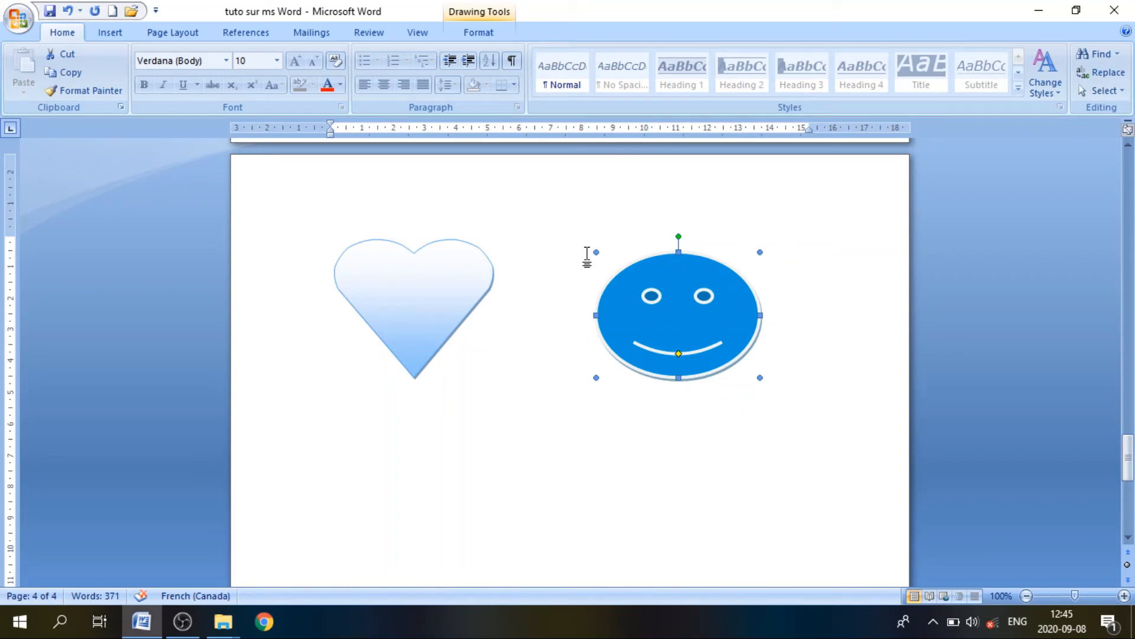
left_click(419, 290)
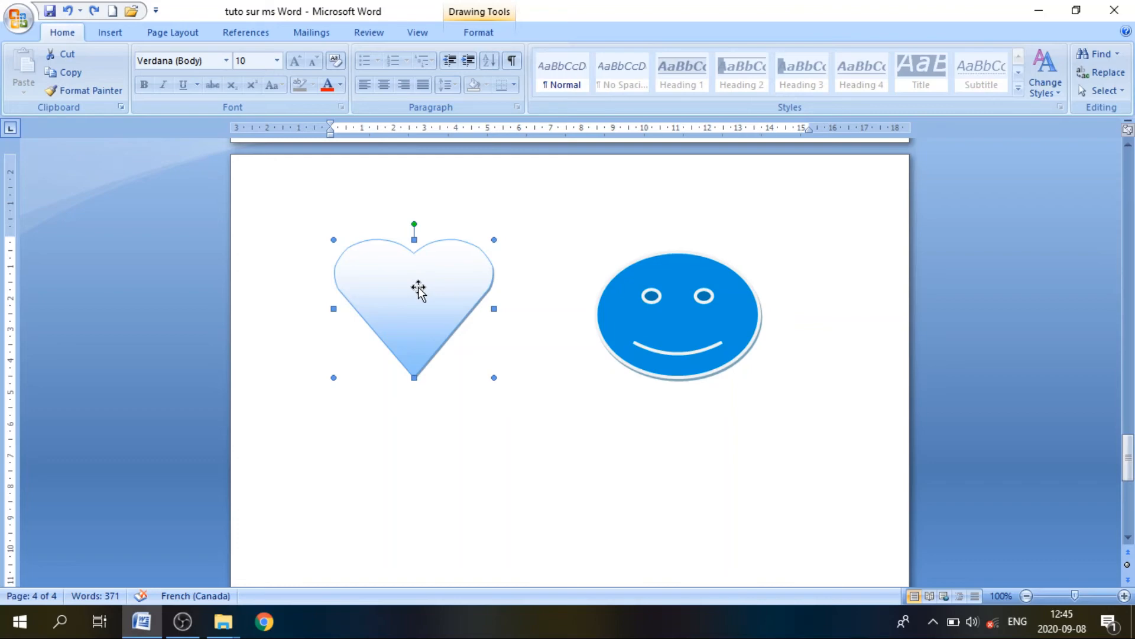
left_click_drag(494, 239, 493, 235)
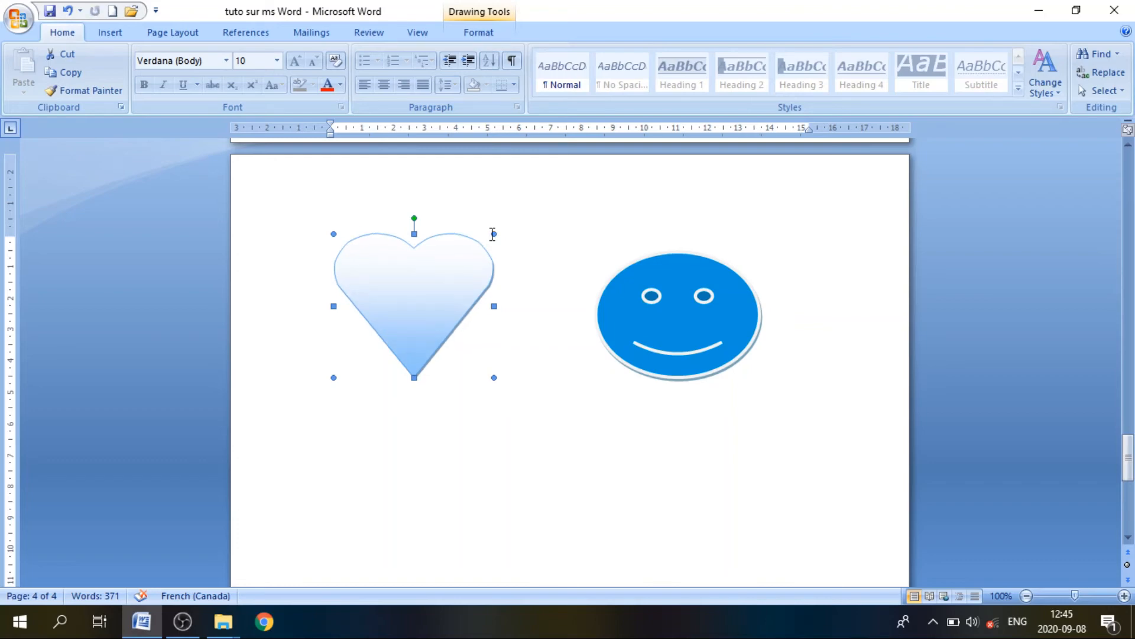
left_click(874, 225)
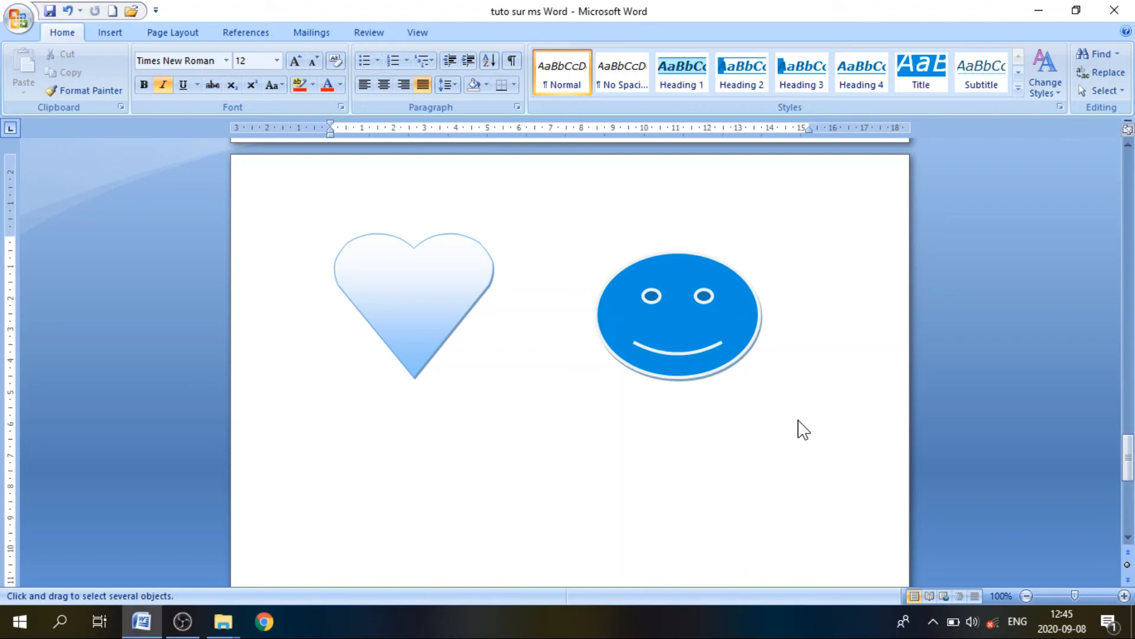
Use Select Objects to enclose both the smiley face and the heart on page 4 in one selection box.
left_click_drag(798, 420, 595, 364)
left_click_drag(595, 365, 354, 240)
left_click_drag(355, 239, 288, 208)
left_click_drag(288, 210, 288, 208)
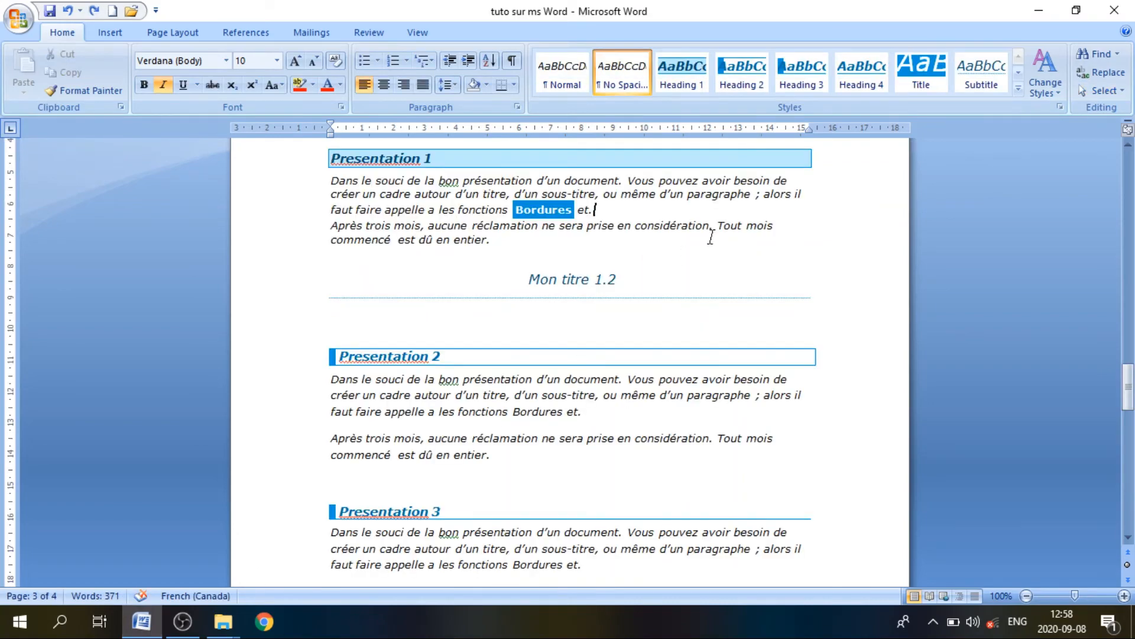
Select the body paragraphs under Presentation 2, select the body text under Presentation 3 instead, and clear the selection.
left_click(1092, 91)
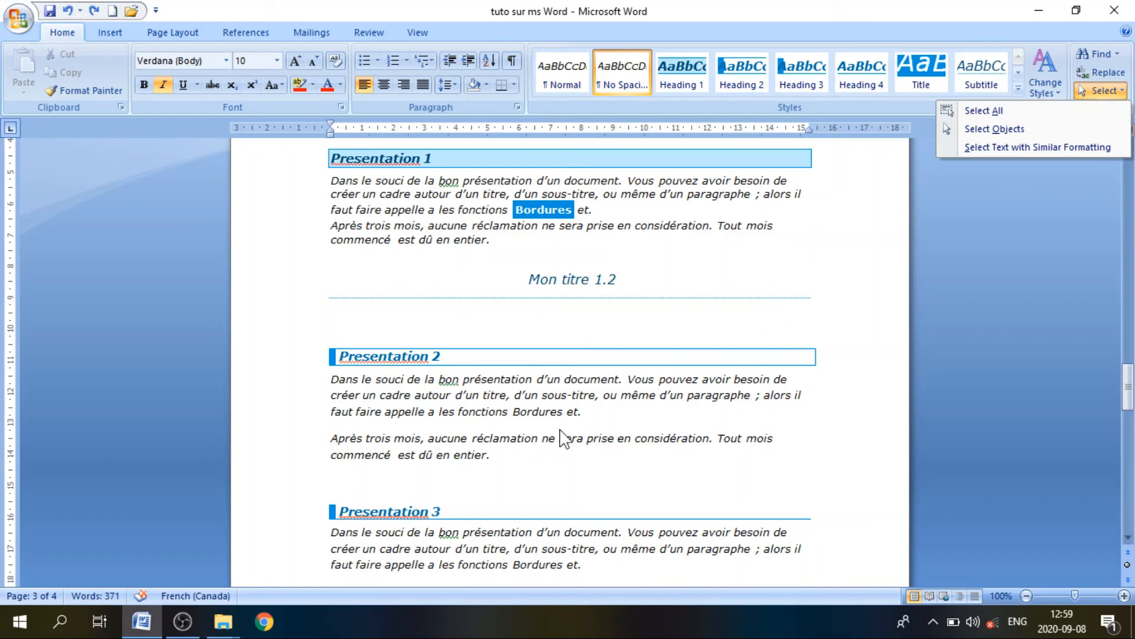
left_click(497, 405)
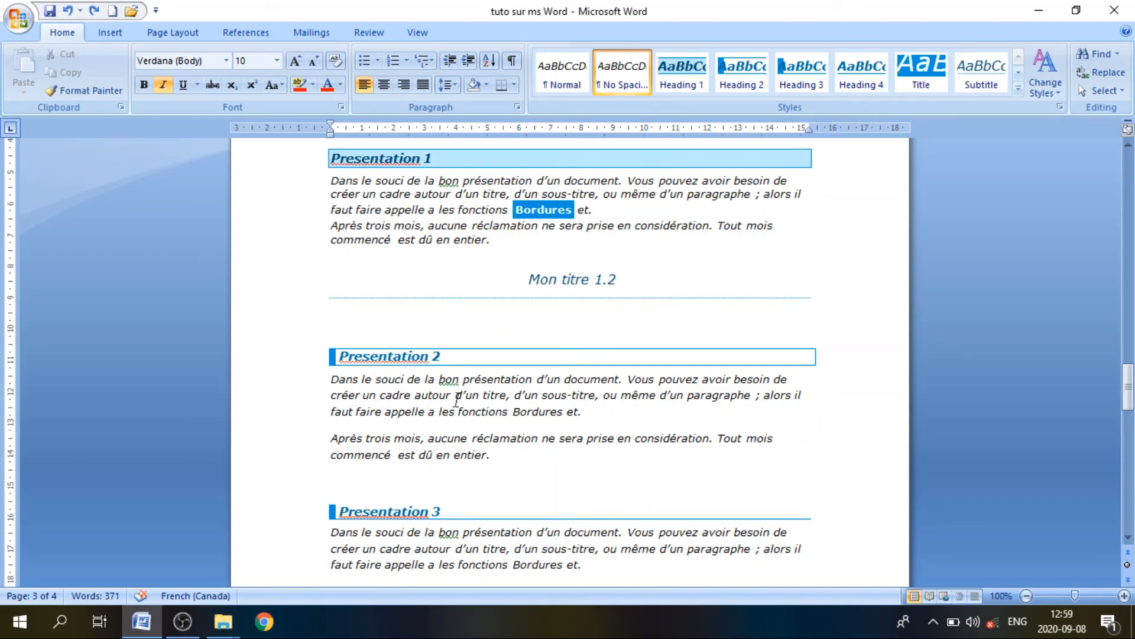
left_click(394, 395)
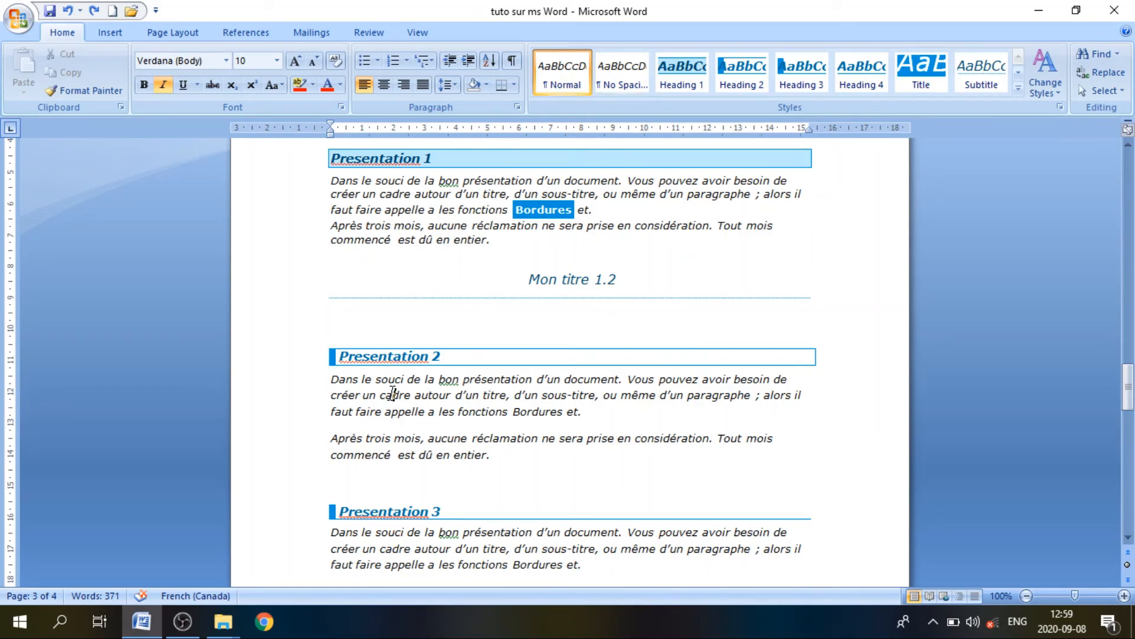
left_click_drag(506, 468, 331, 379)
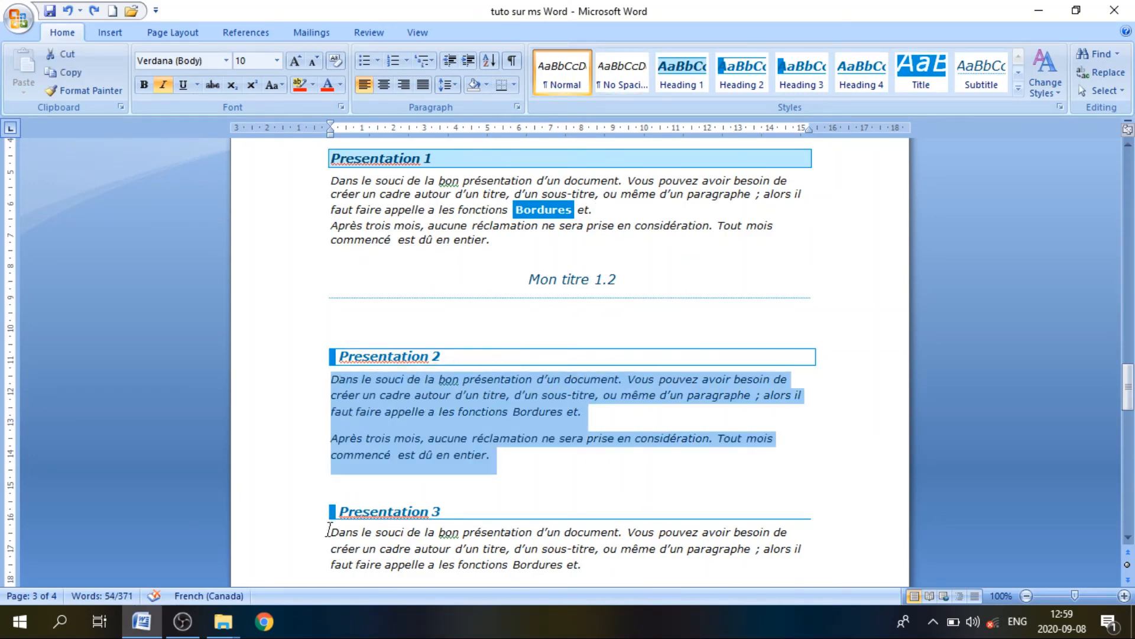
left_click_drag(329, 530, 415, 572)
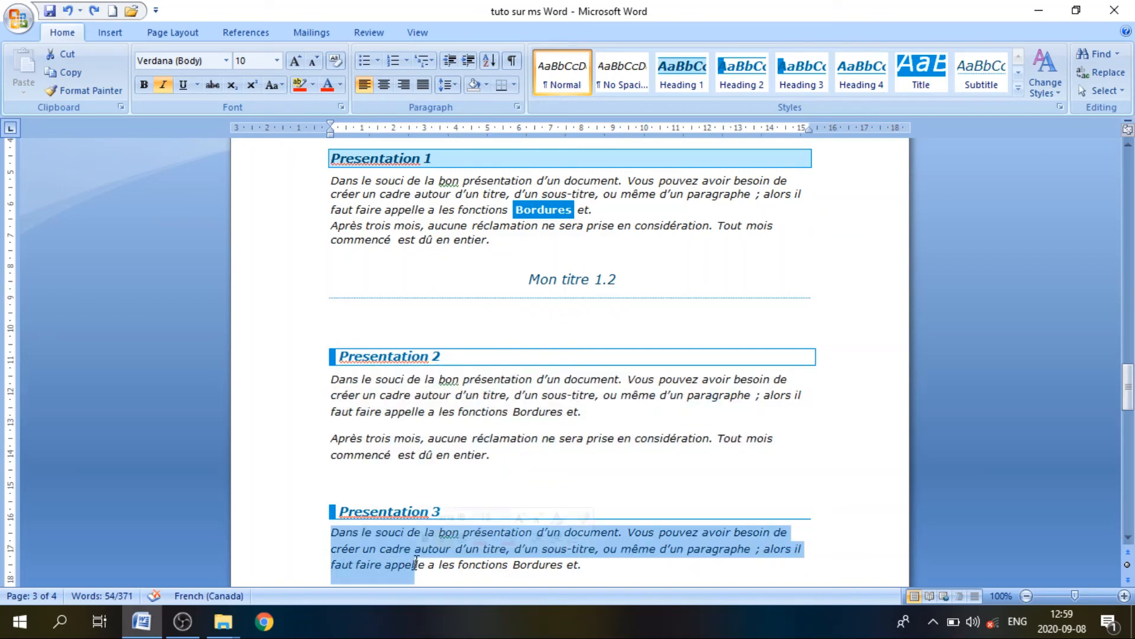
left_click(435, 563)
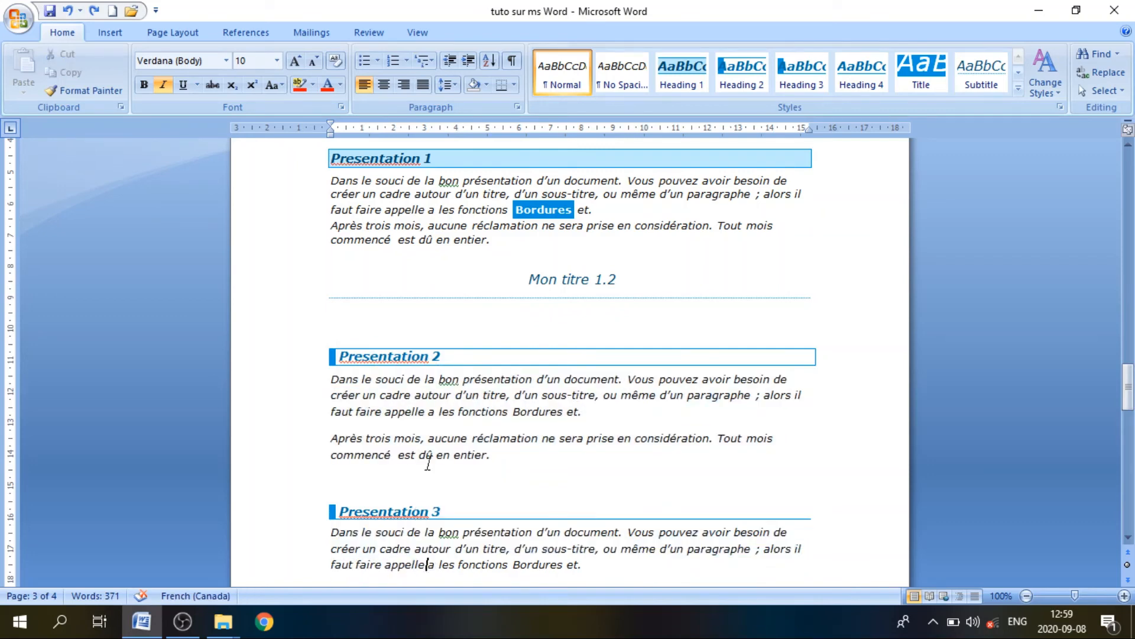
Select the body text under Presentation 1 from "un cadre" to "en entier." and clear the selection.
left_click(441, 393)
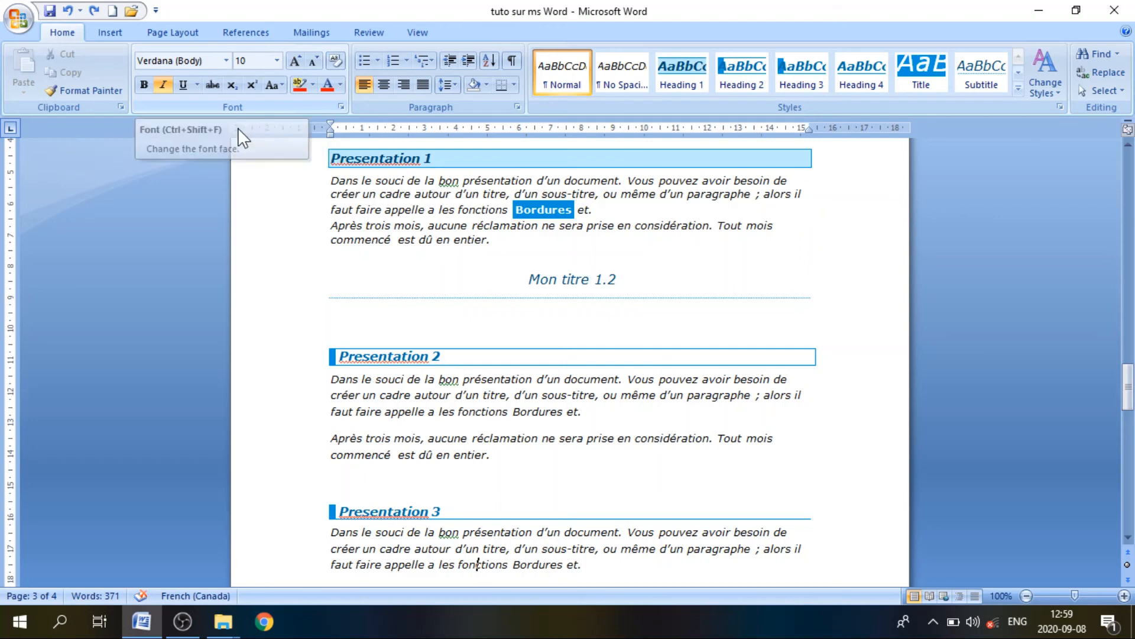
left_click(412, 209)
left_click_drag(494, 243, 372, 195)
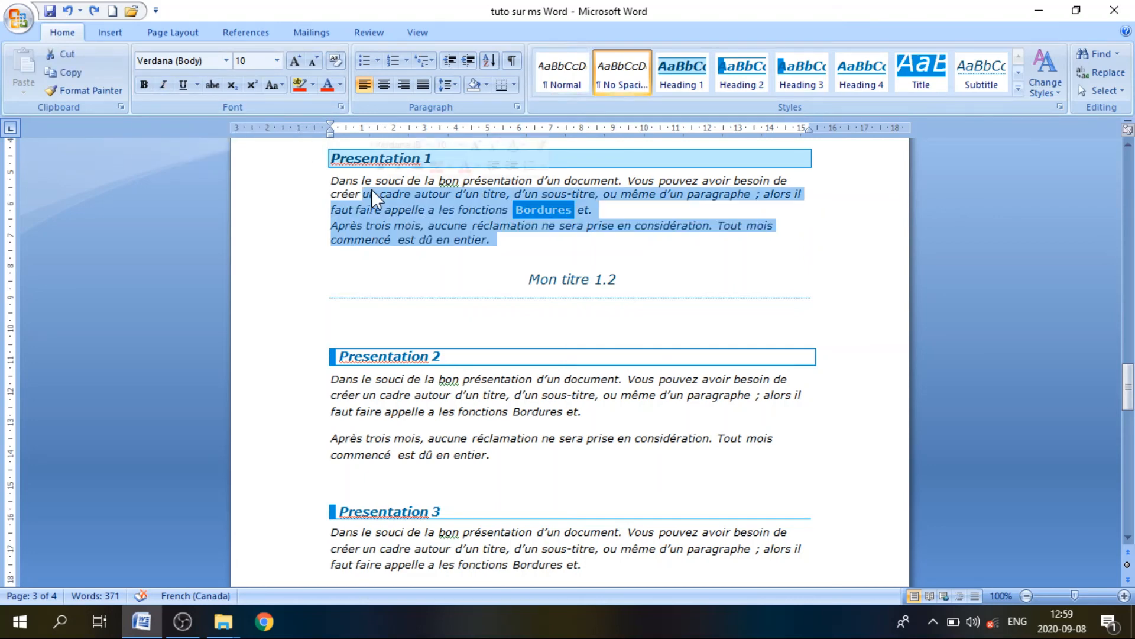
left_click(417, 214)
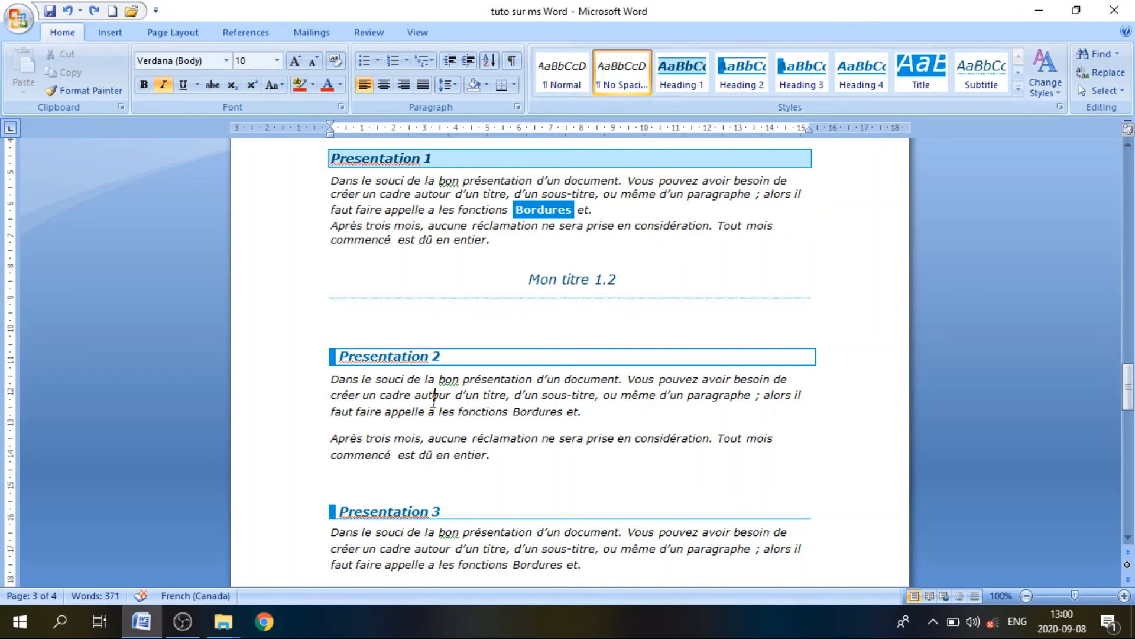
Select all text with formatting similar to the body paragraph under Presentation 2, and clear the selection.
left_click(1101, 91)
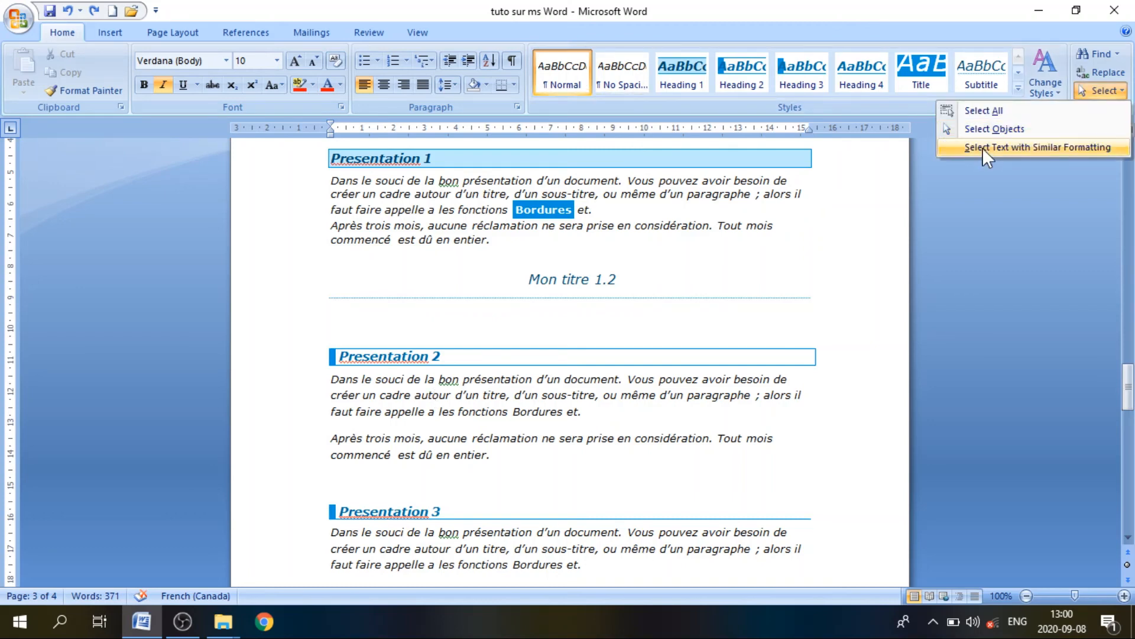
left_click(1055, 148)
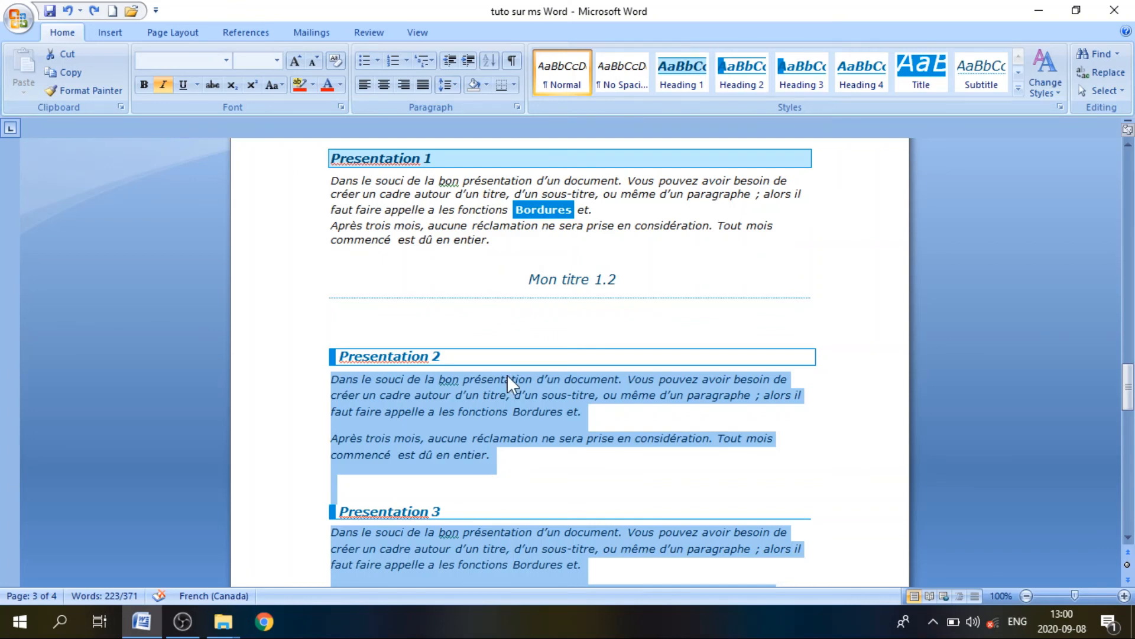
left_click(483, 180)
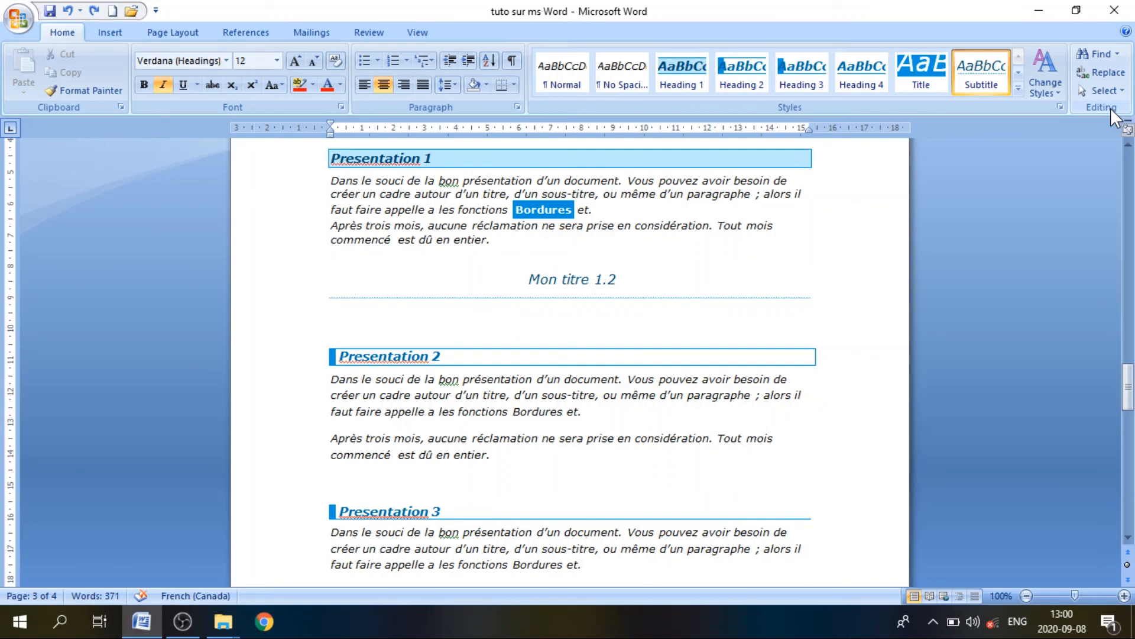
Select all text with formatting similar to the subtitle "Mon titre 1.2", check the matching subtitles, and clear the selection.
left_click(985, 145)
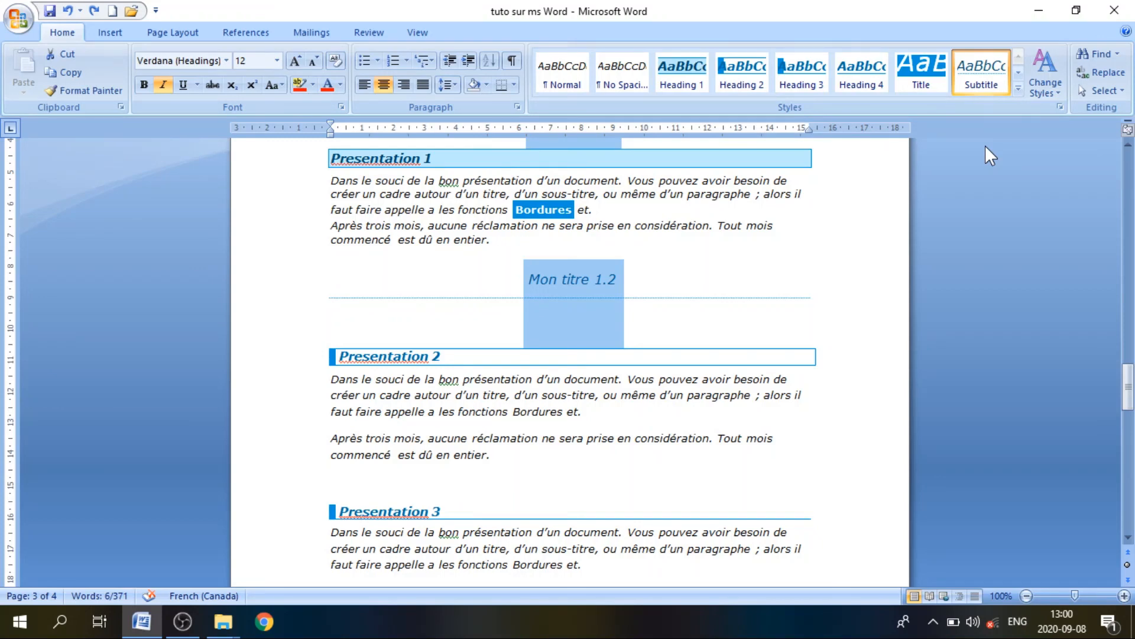
scroll(586, 219, "up", 3)
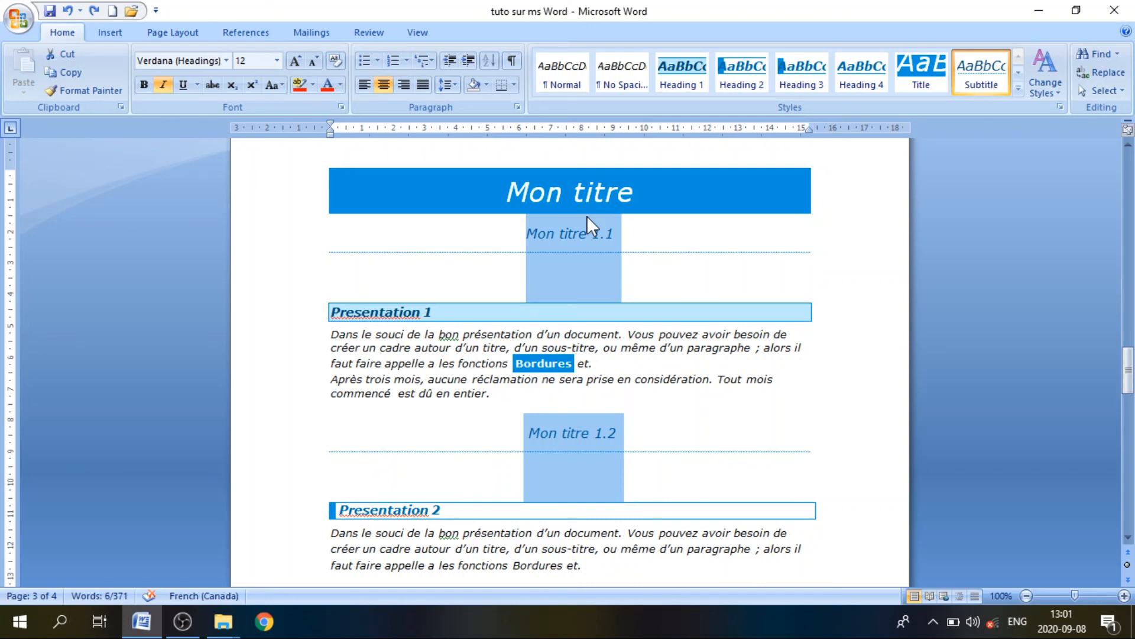
scroll(587, 215, "down", 3)
left_click(1104, 90)
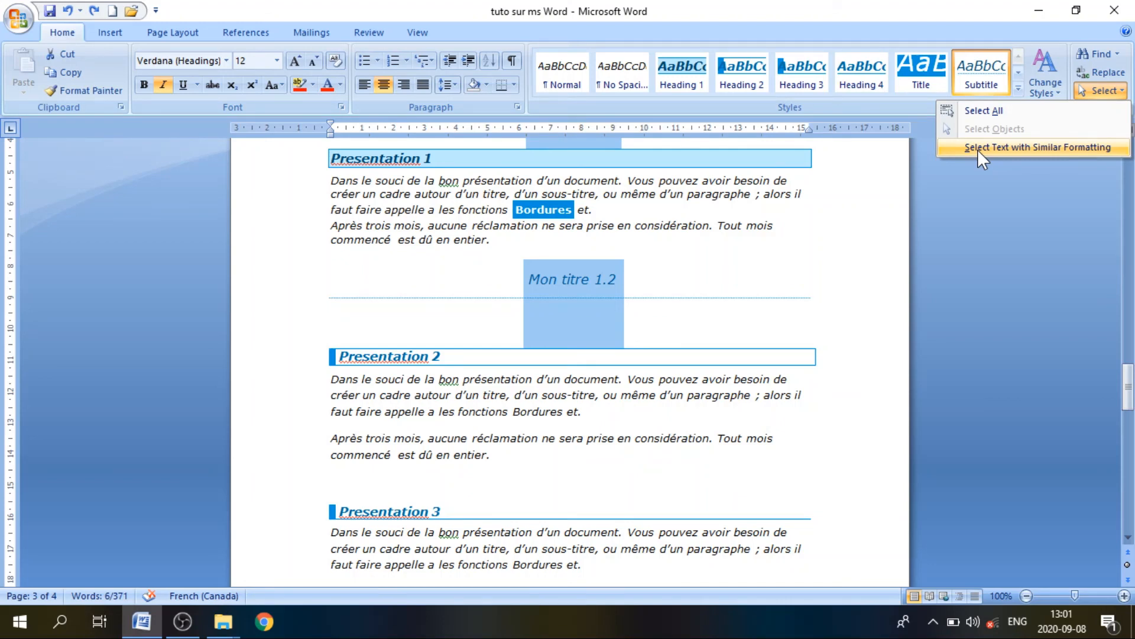
left_click(379, 254)
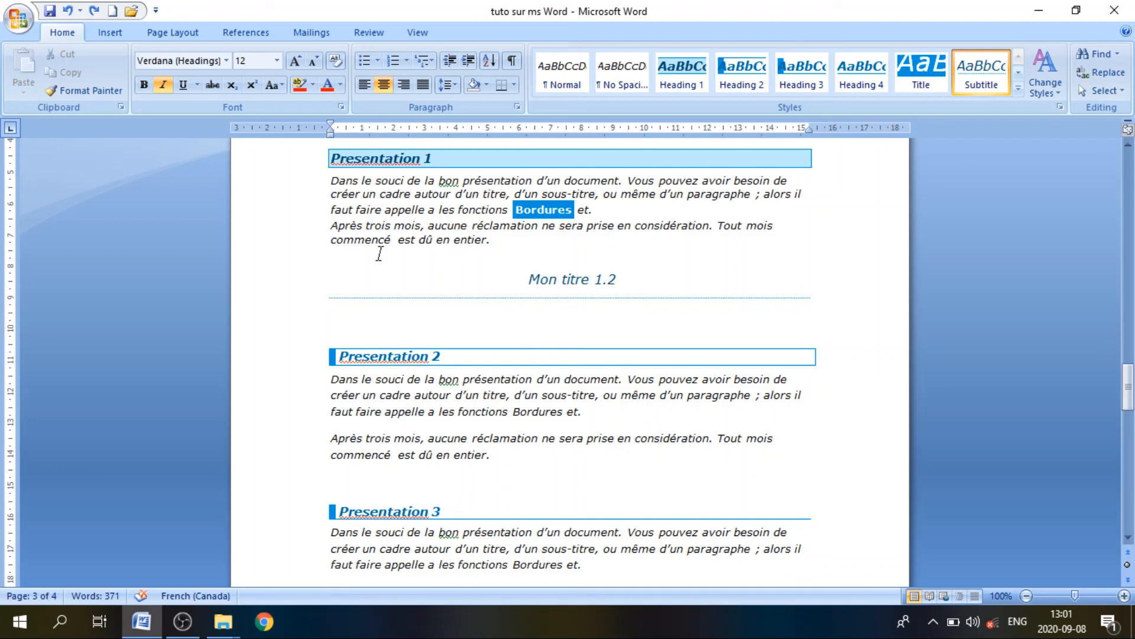